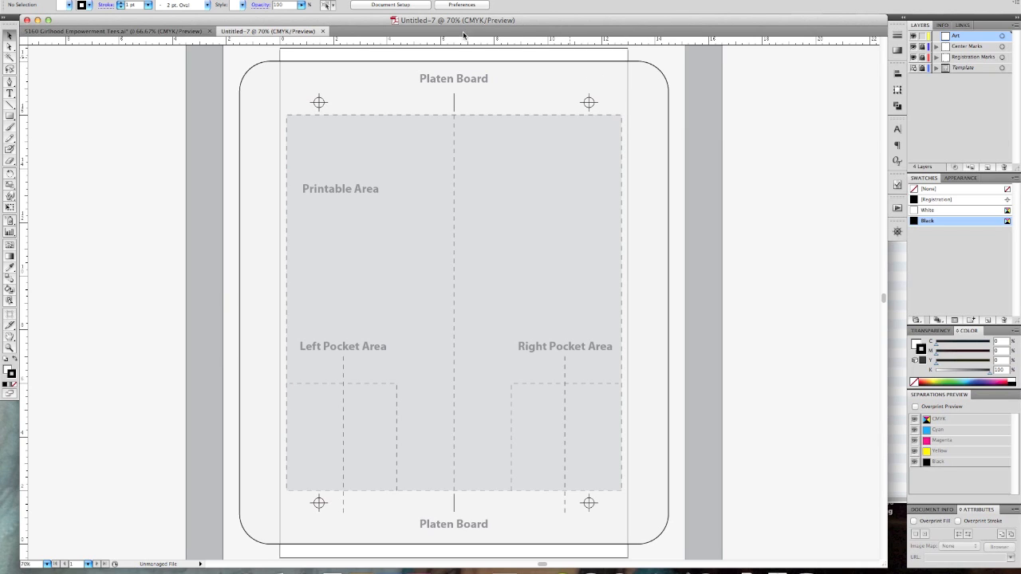
Copy the logo group from the dark tee in 5160 Girlhood Empowerment Tees.ai and paste it into the Untitled-7 platen template
{"action": "left_click", "coordinate": [133, 32]}
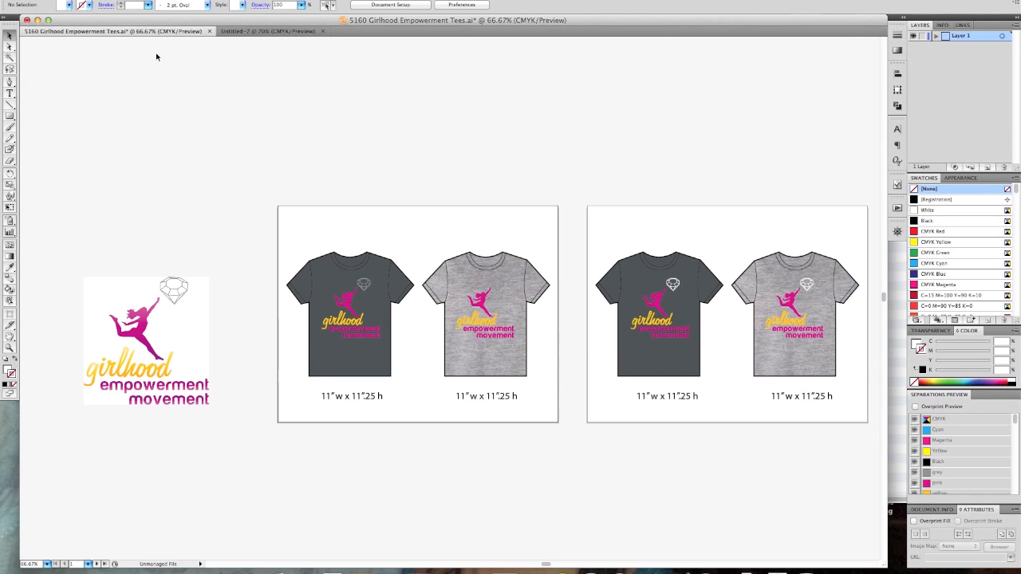
{"action": "left_click_drag", "start_coordinate": [285, 224], "coordinate": [458, 383]}
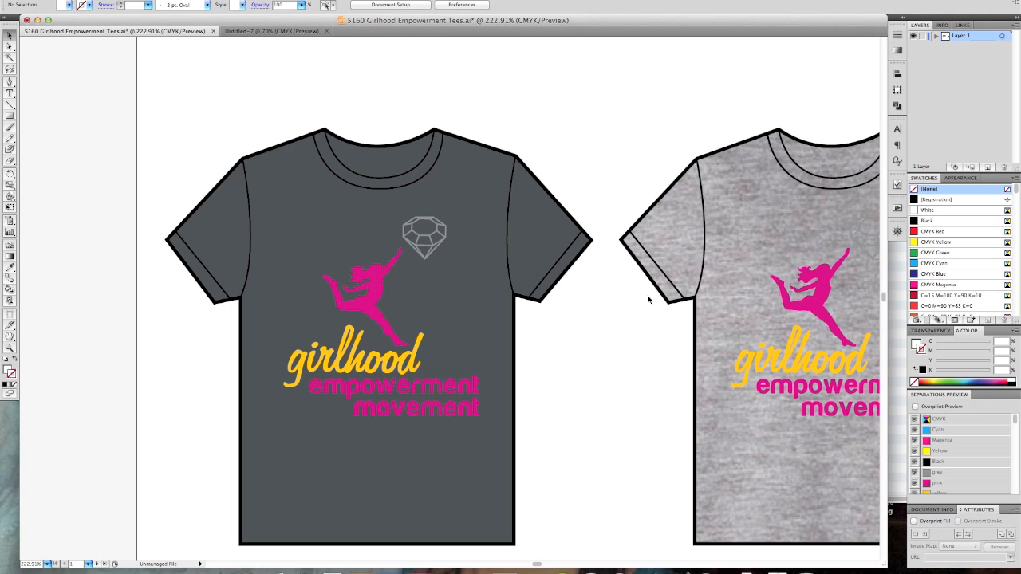
{"action": "left_click", "coordinate": [652, 284], "text": "alt"}
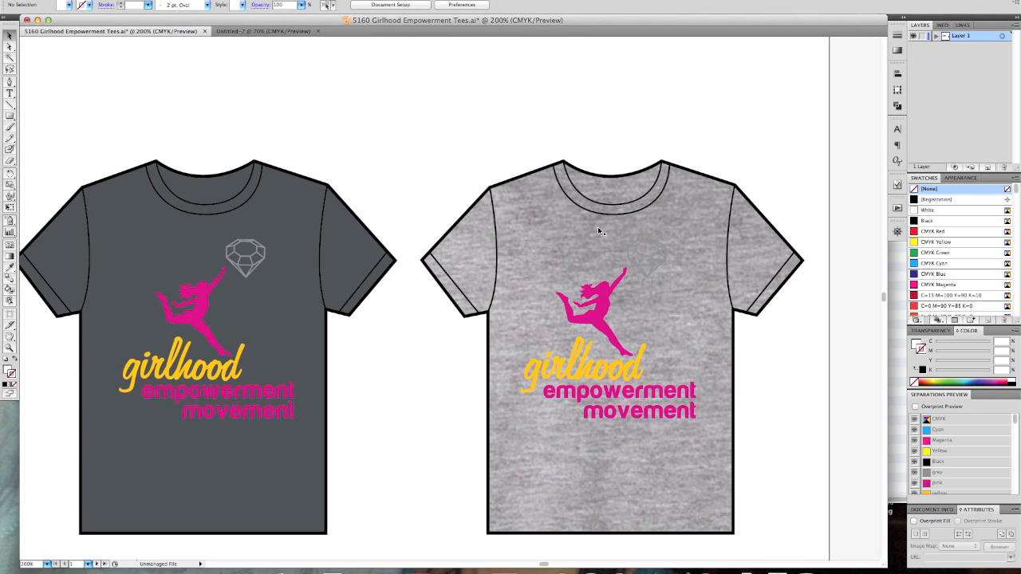
{"action": "left_click_drag", "start_coordinate": [408, 267], "coordinate": [465, 231]}
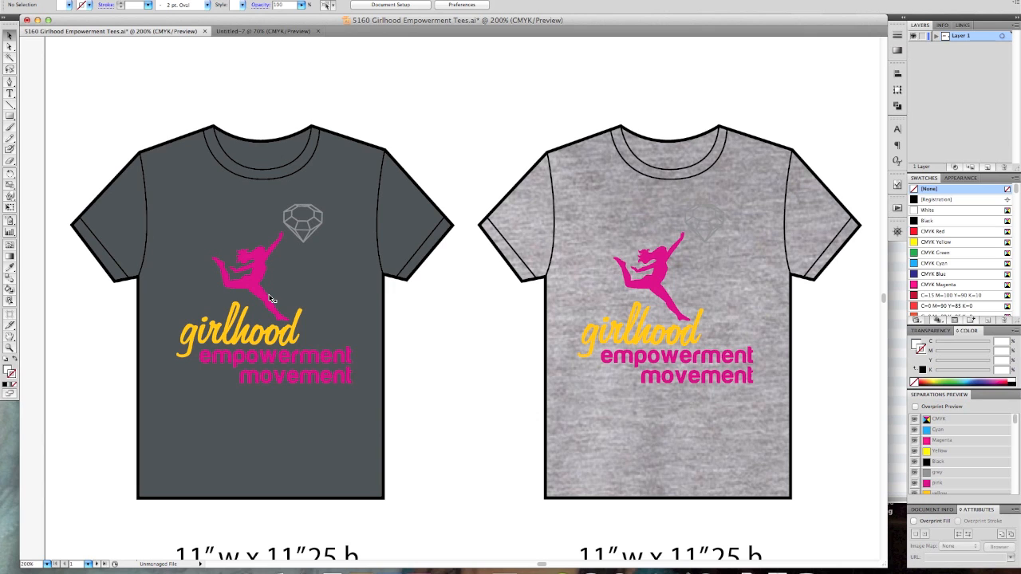
{"action": "left_click", "coordinate": [271, 297]}
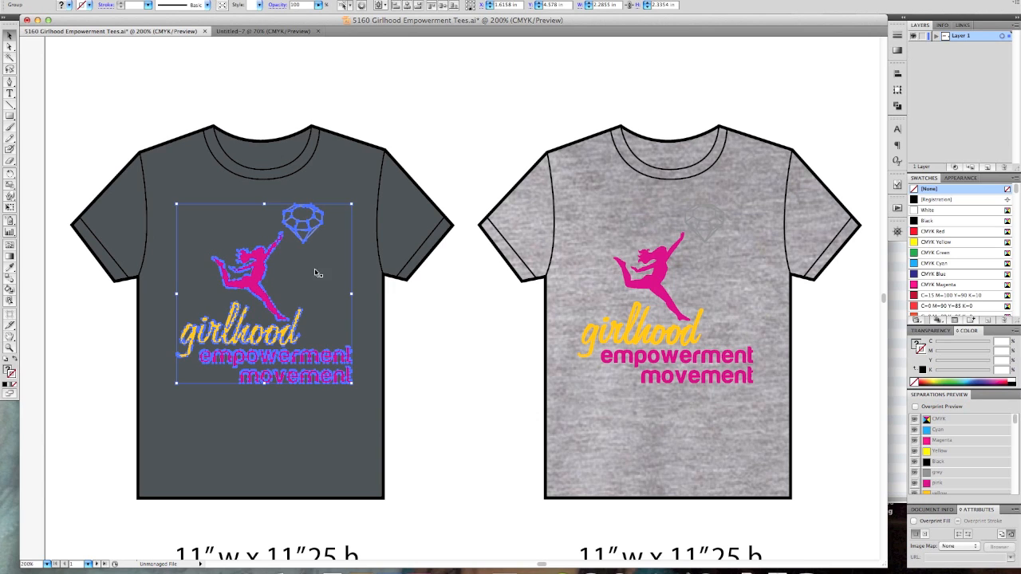
{"action": "left_click", "coordinate": [266, 32]}
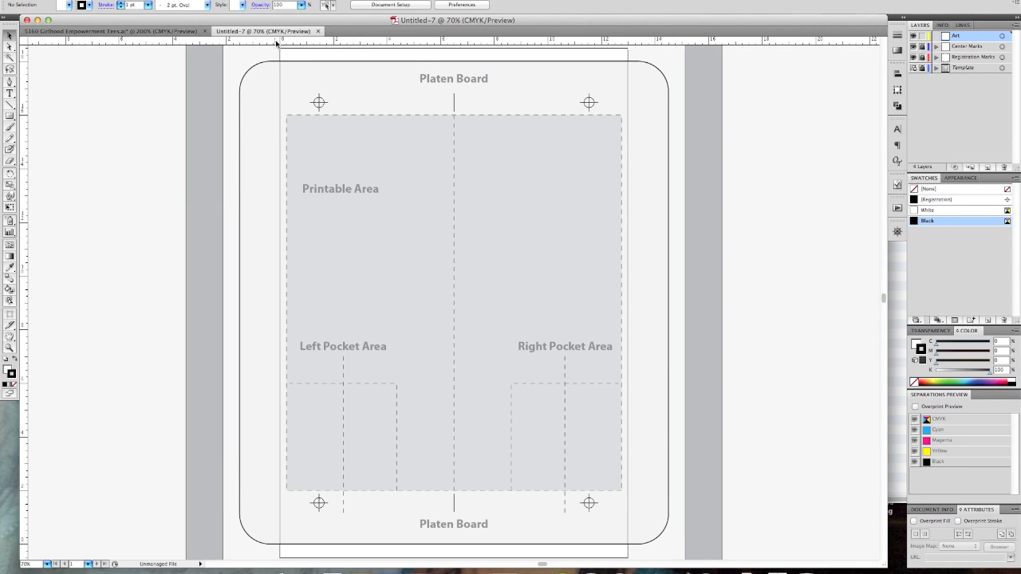
{"action": "key", "text": "super+v"}
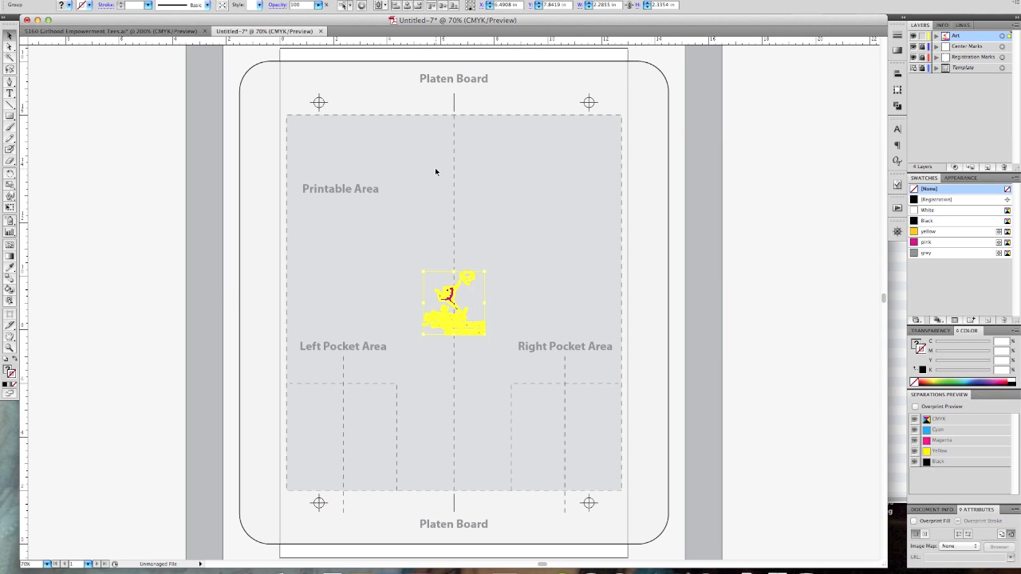
Scale the pasted logo proportionally to a width of 11 in
{"action": "left_click_drag", "start_coordinate": [618, 10], "coordinate": [588, 6]}
{"action": "type", "text": "11"}
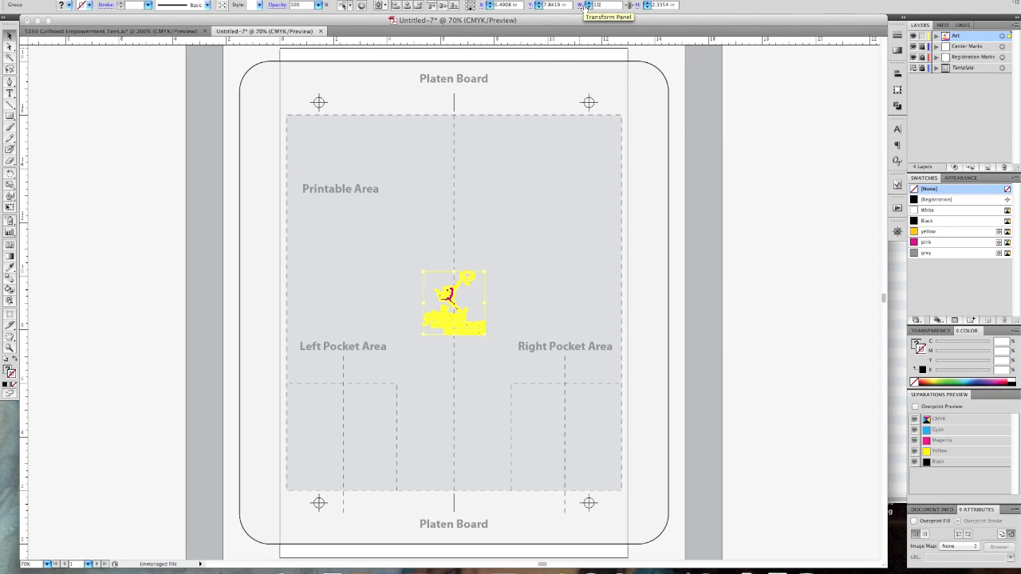
{"action": "key", "text": "Tab"}
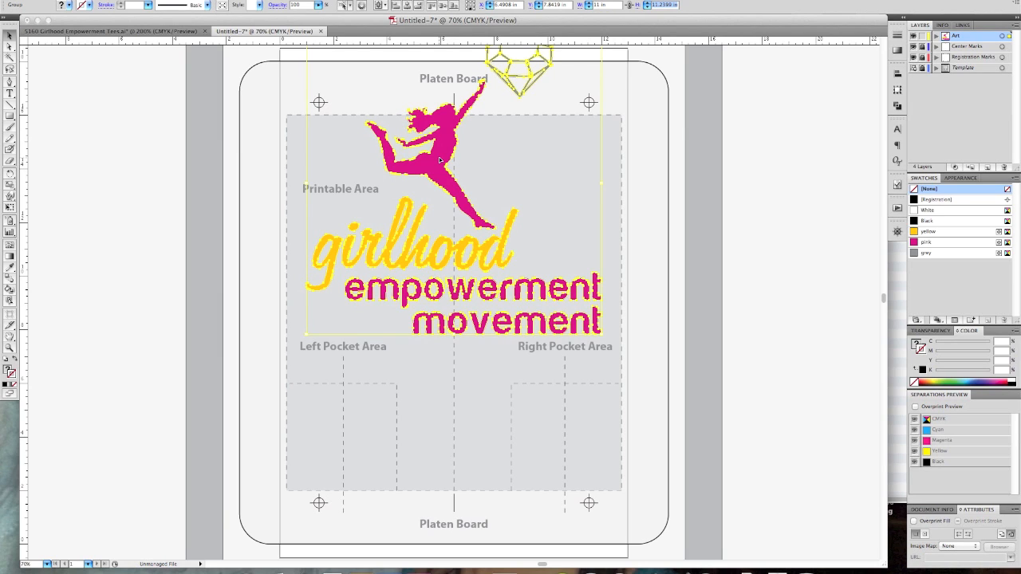
{"action": "key", "text": "BackSpace"}
{"action": "key", "text": "Delete"}
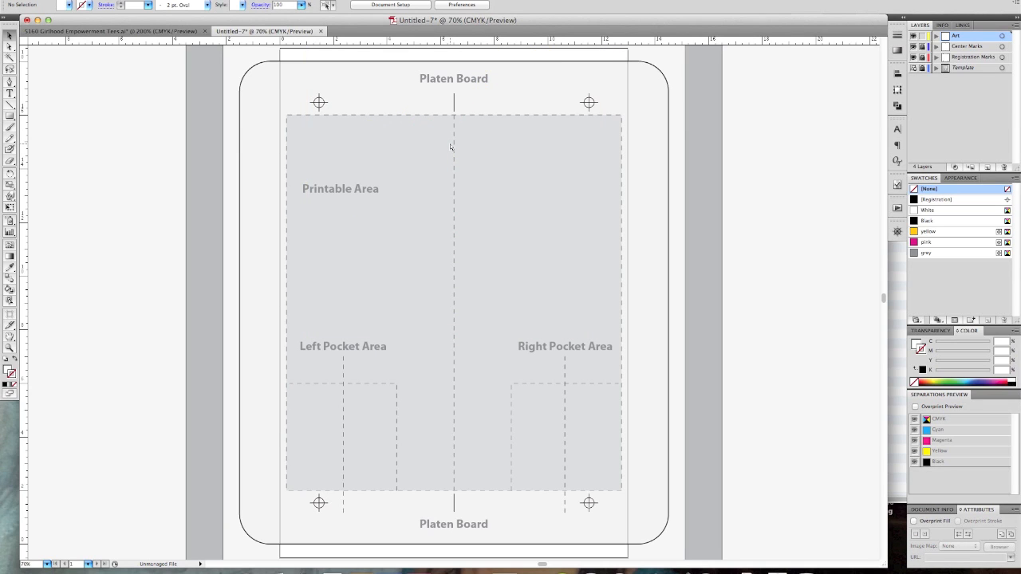
{"action": "key", "text": "t"}
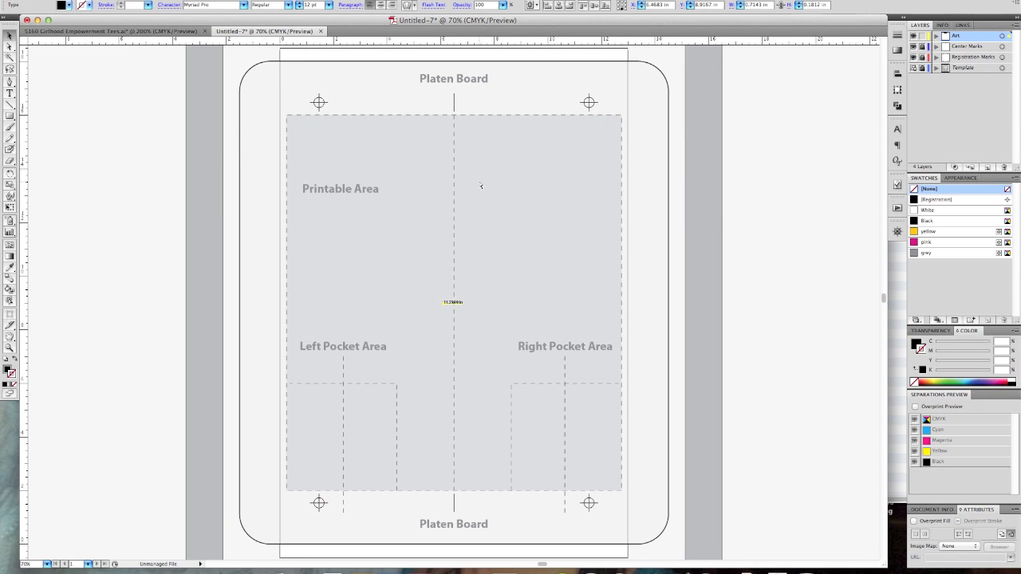
{"action": "key", "text": "super+z"}
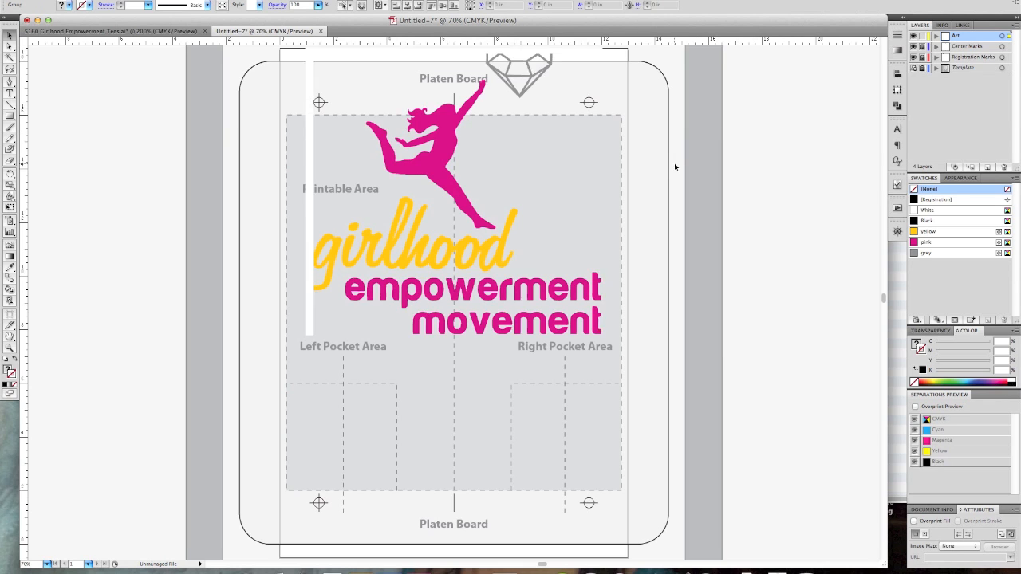
{"action": "left_click", "coordinate": [756, 146]}
Cut the enlarged logo and paste it back centered on the printable area, rotated 180 degrees
{"action": "left_click", "coordinate": [444, 150]}
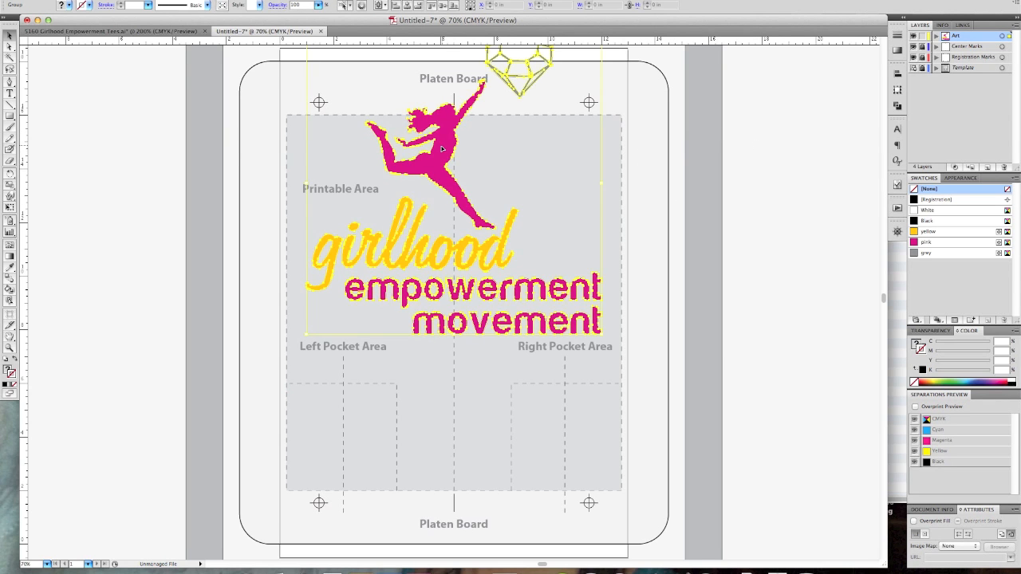
{"action": "key", "text": "Delete"}
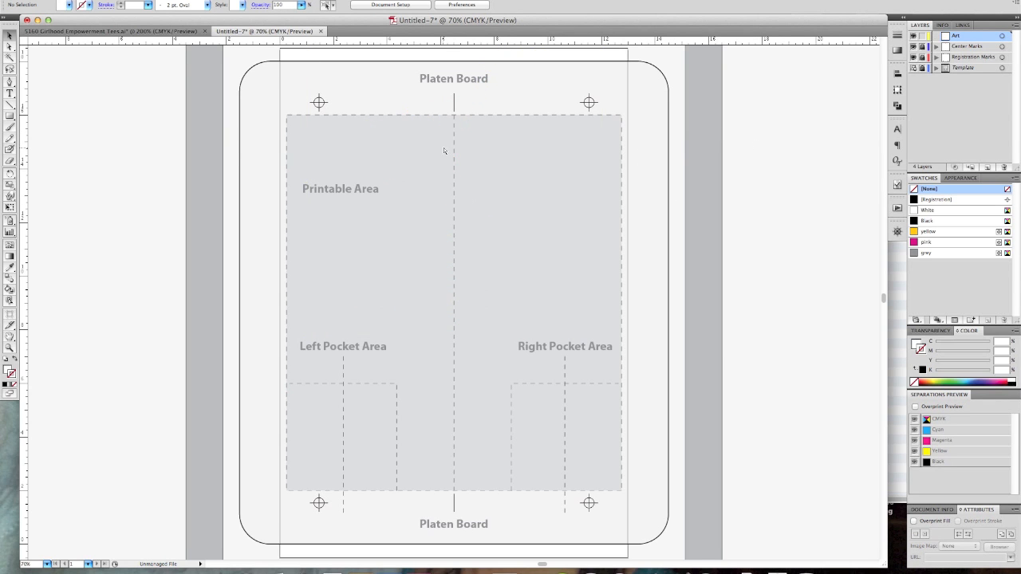
{"action": "key", "text": "super+z"}
{"action": "left_click_drag", "start_coordinate": [304, 147], "coordinate": [547, 410]}
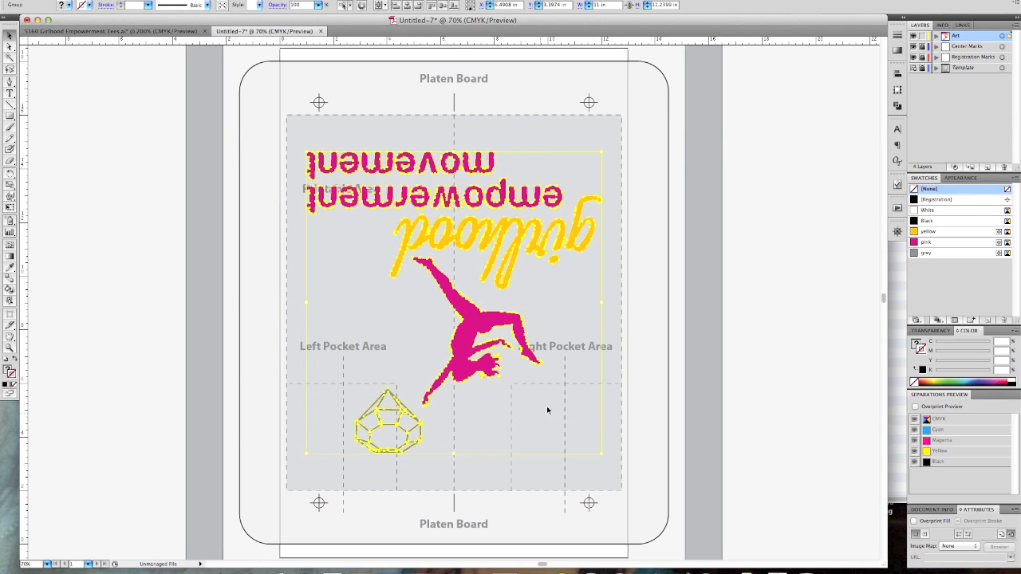
Move the upside-down logo straight down until the diamond meets the bottom edge of the printable area
{"action": "left_click", "coordinate": [734, 314]}
{"action": "left_click_drag", "start_coordinate": [474, 337], "coordinate": [476, 374]}
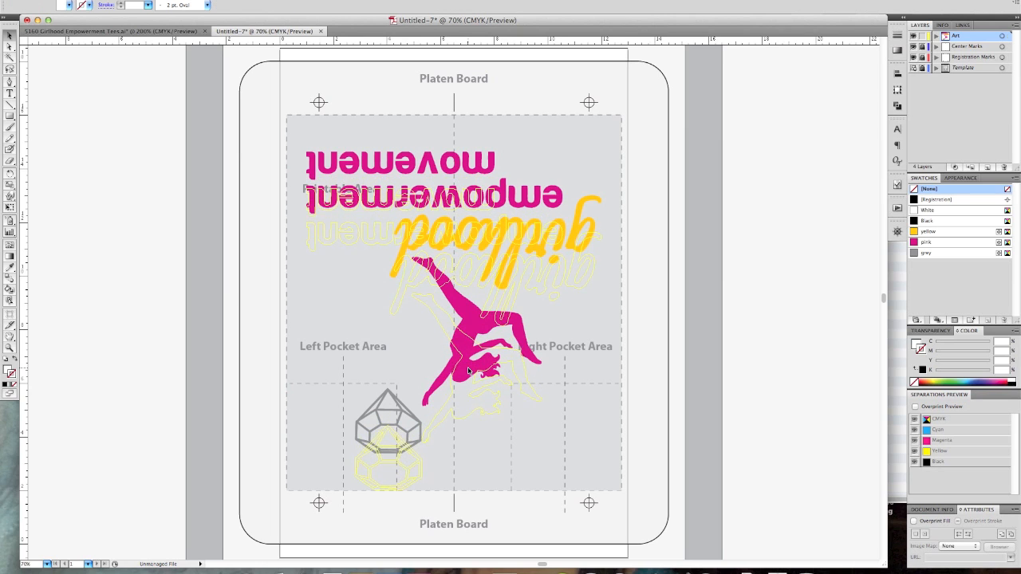
{"action": "left_click", "coordinate": [755, 247]}
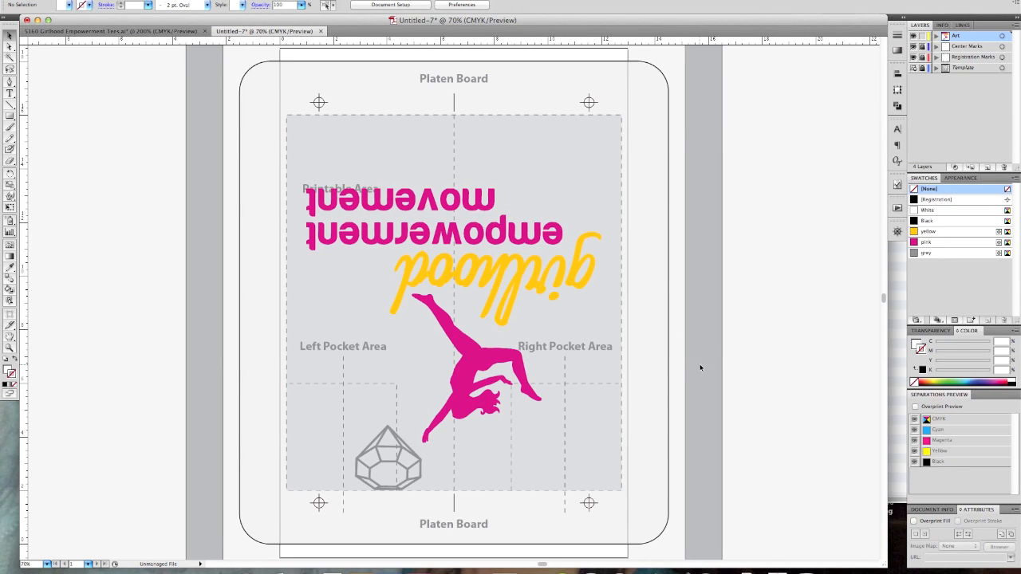
Open the options of the grey spot swatch and rename it White
{"action": "double_click", "coordinate": [950, 254]}
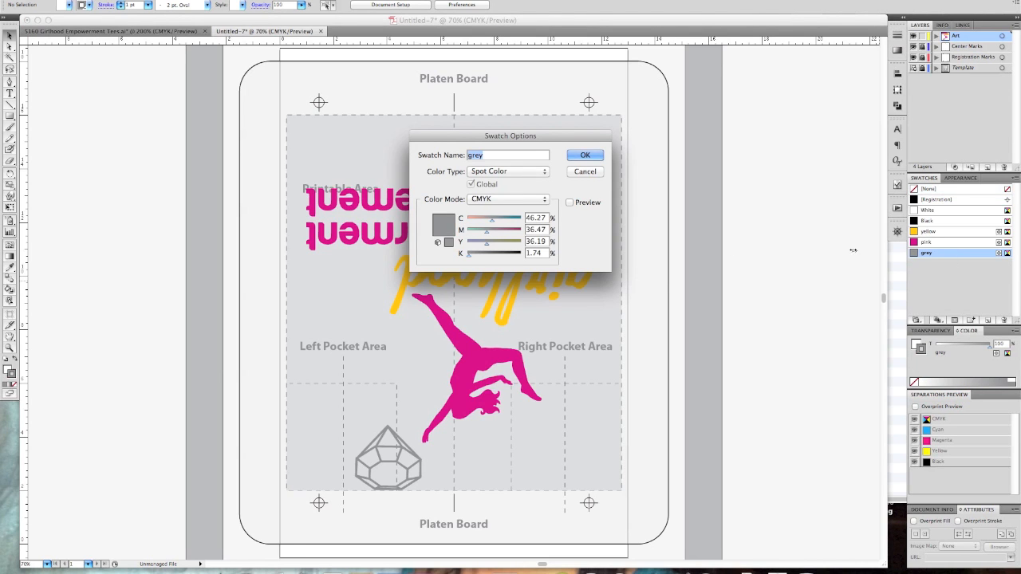
{"action": "type", "text": "white"}
{"action": "key", "text": "BackSpace"}
{"action": "key", "text": "BackSpace"}
{"action": "key", "text": "BackSpace"}
{"action": "key", "text": "BackSpace"}
{"action": "key", "text": "BackSpace"}
{"action": "type", "text": "White"}
Set the spot swatch's color to C 15, M 0, Y 0, K 0 and apply the swatch options
{"action": "left_click_drag", "start_coordinate": [547, 220], "coordinate": [518, 218]}
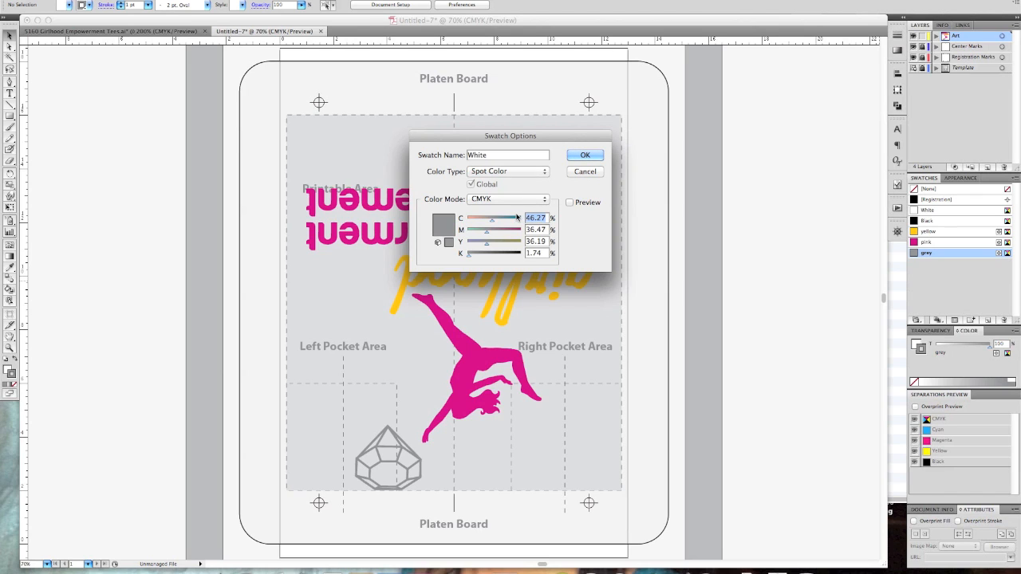
{"action": "type", "text": "15"}
{"action": "key", "text": "Tab"}
{"action": "type", "text": "0"}
{"action": "key", "text": "Tab"}
{"action": "type", "text": "0"}
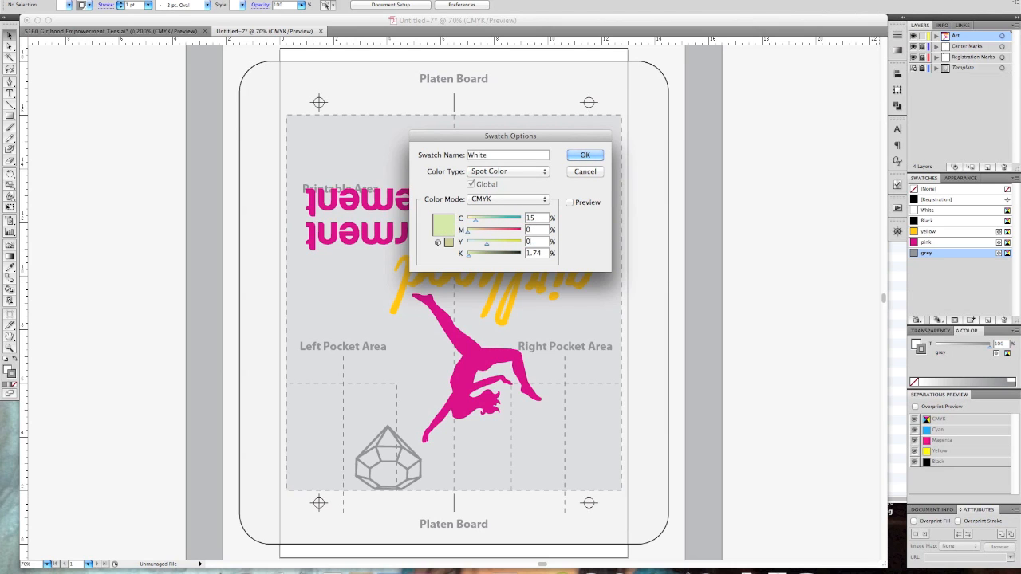
{"action": "key", "text": "Tab"}
{"action": "type", "text": "0"}
{"action": "left_click", "coordinate": [585, 156]}
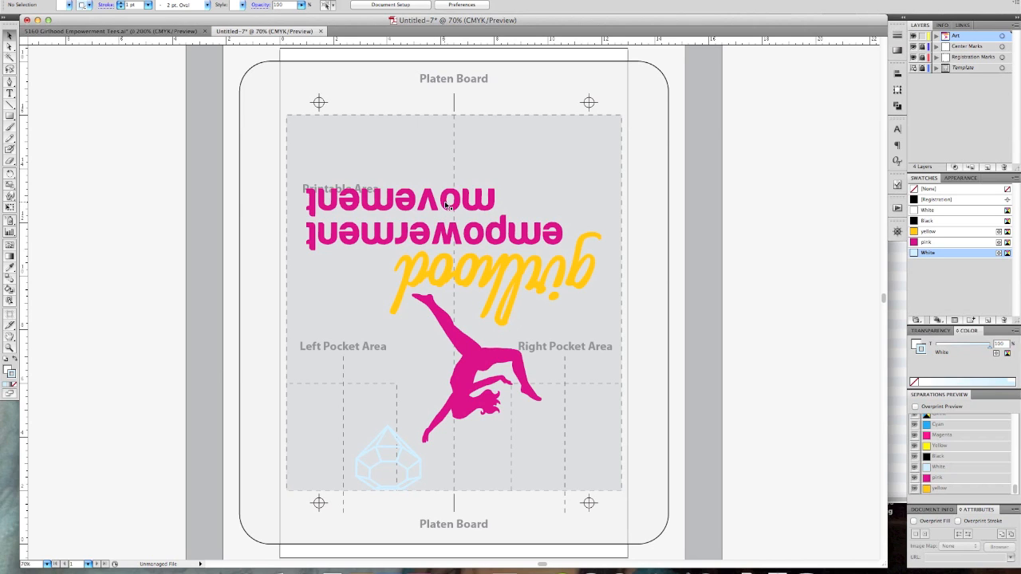
{"action": "left_click", "coordinate": [447, 204]}
{"action": "left_click_drag", "start_coordinate": [497, 336], "coordinate": [502, 332]}
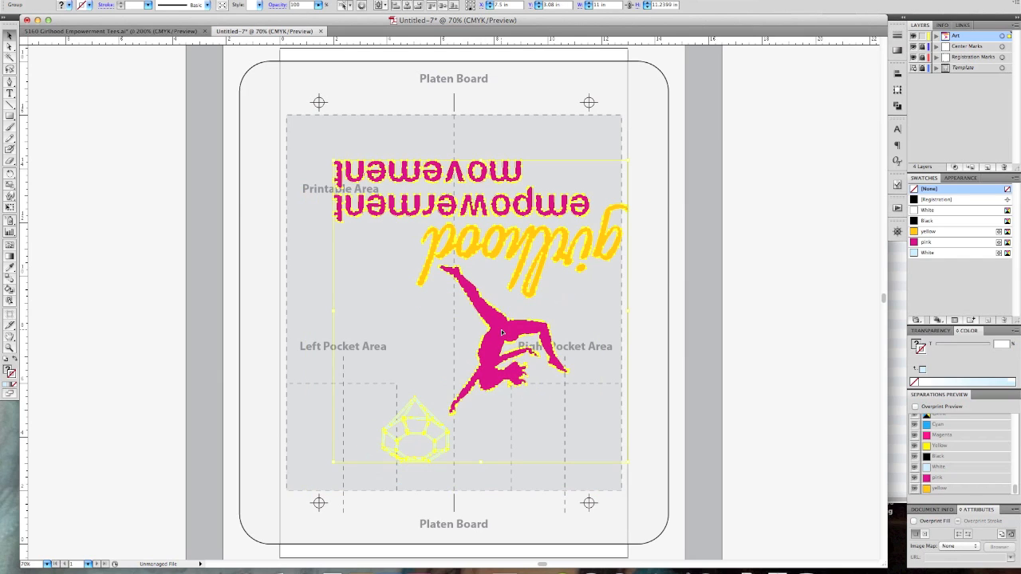
{"action": "key", "text": "super+z"}
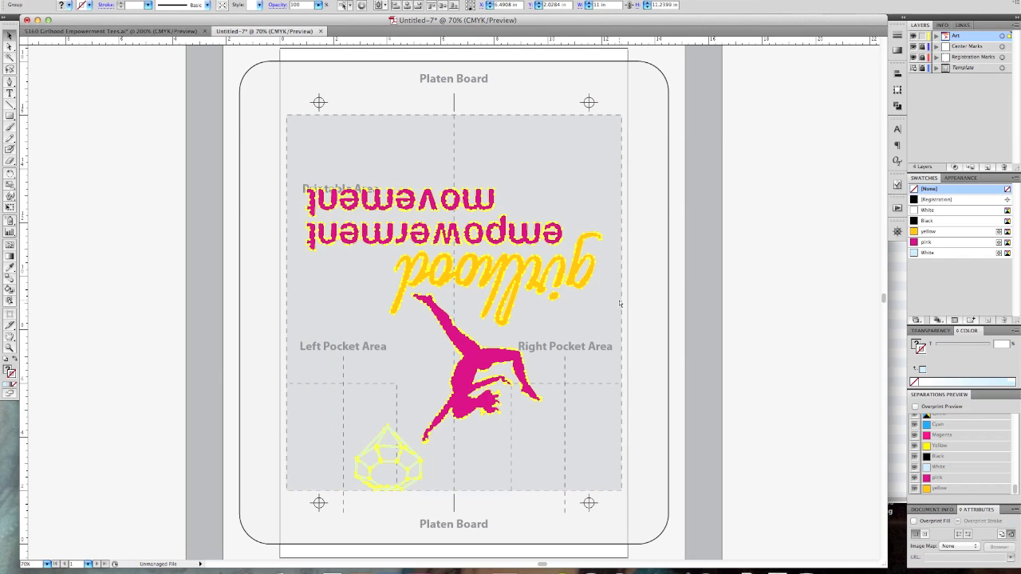
Ungroup the logo and copy its pink and yellow artwork, leaving out the diamond
{"action": "key", "text": "super+a"}
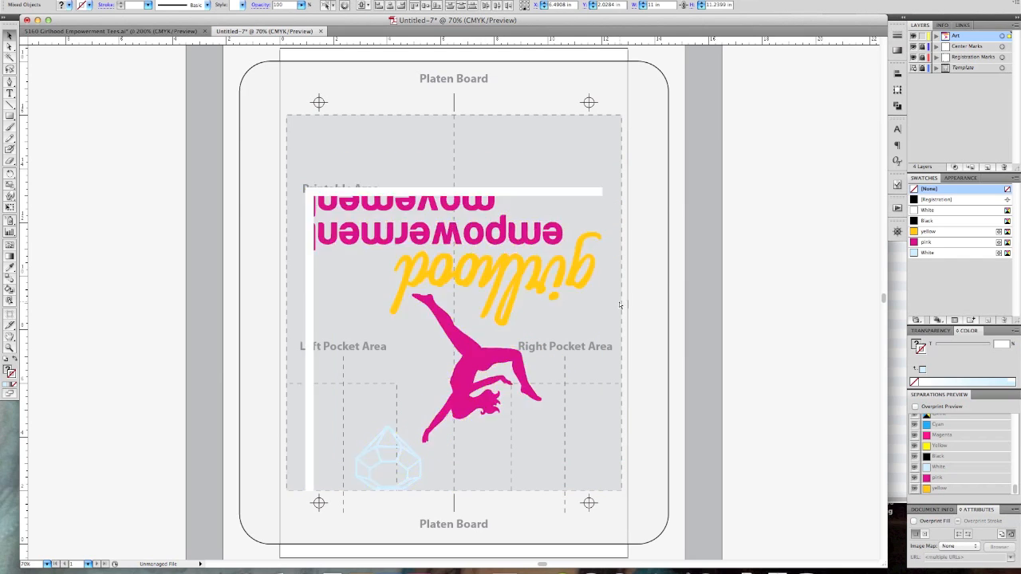
{"action": "key", "text": "super+shift+a"}
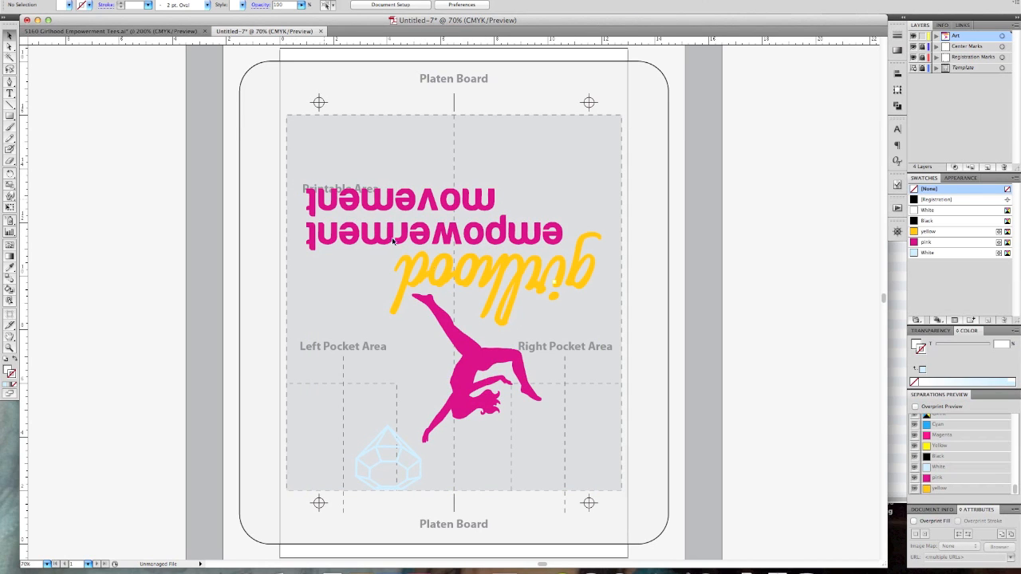
{"action": "left_click", "coordinate": [449, 243]}
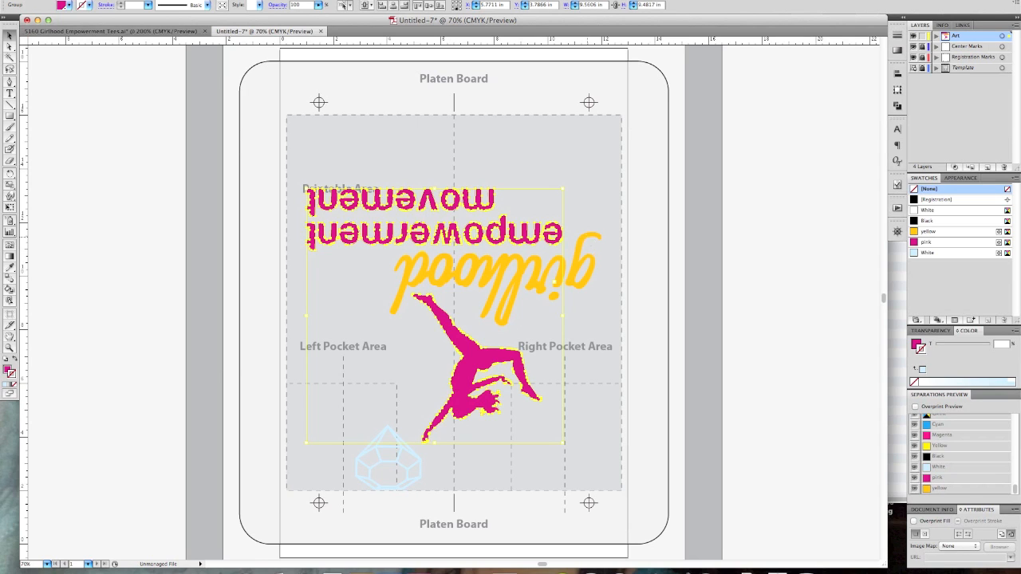
{"action": "left_click", "coordinate": [579, 240], "text": "shift"}
{"action": "key", "text": "super+g"}
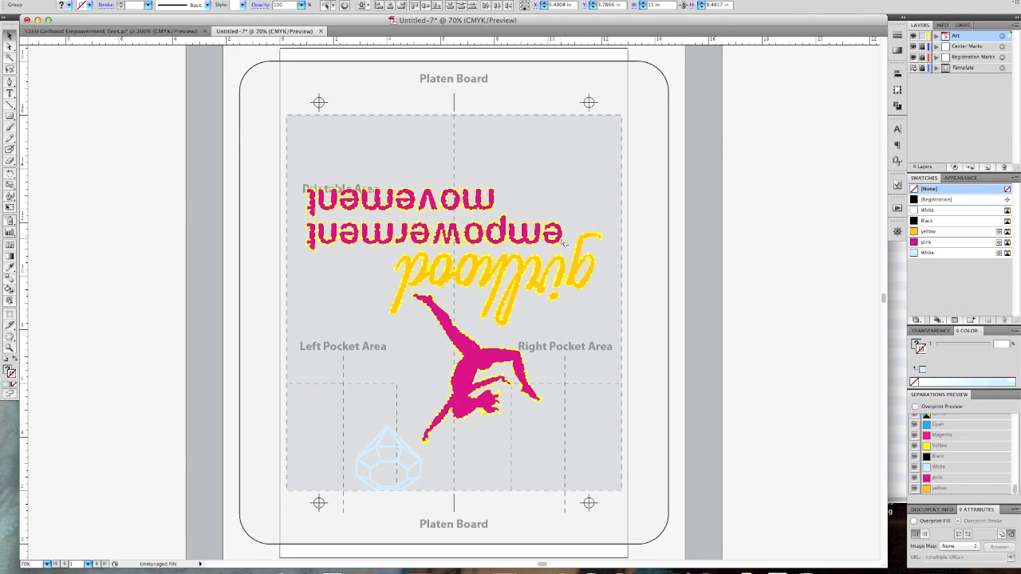
{"action": "key", "text": "v"}
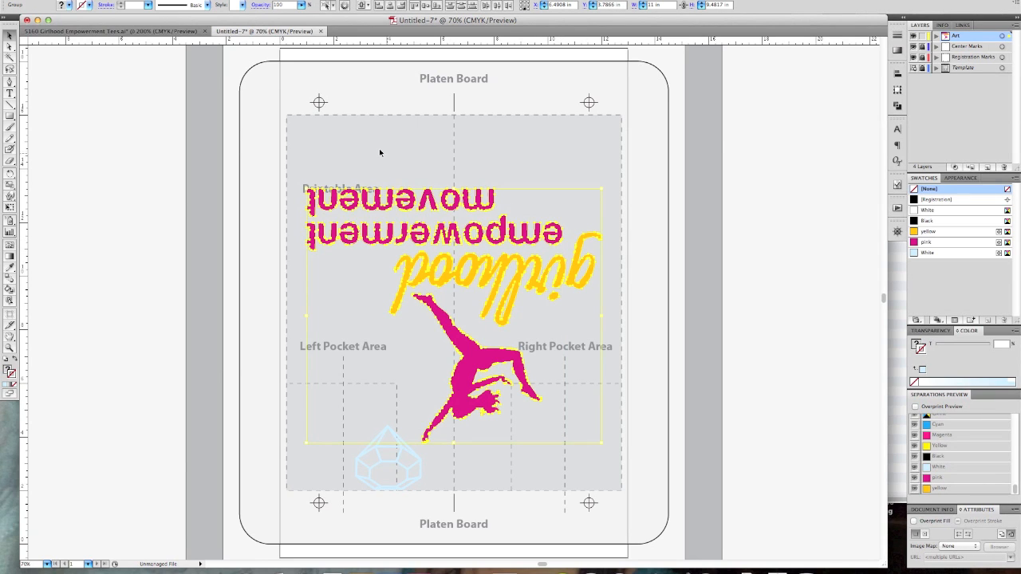
Fill all the logo artwork, including the diamond, with the light blue White spot swatch
{"action": "left_click", "coordinate": [353, 158]}
{"action": "left_click_drag", "start_coordinate": [300, 167], "coordinate": [593, 444]}
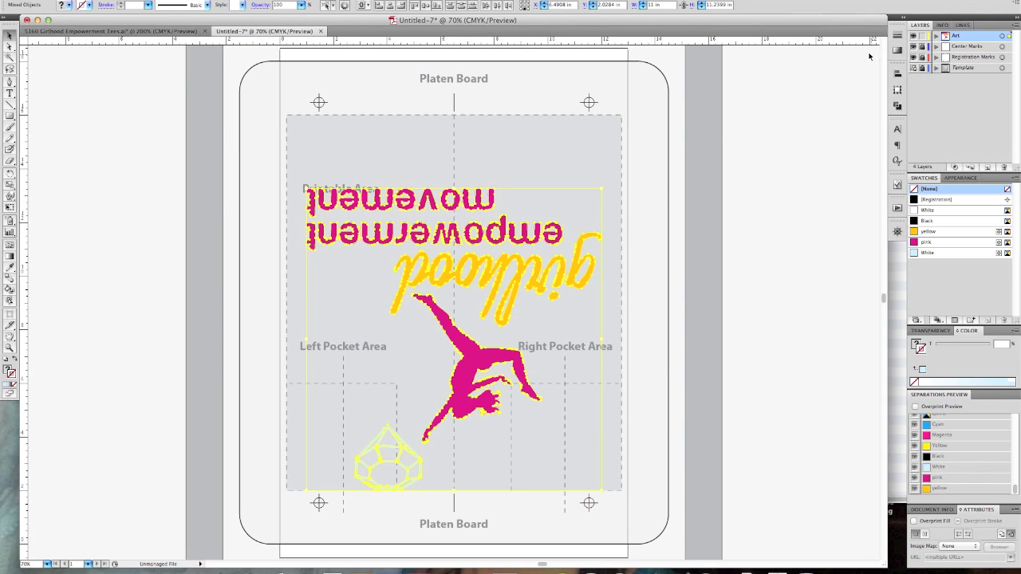
{"action": "left_click", "coordinate": [10, 371]}
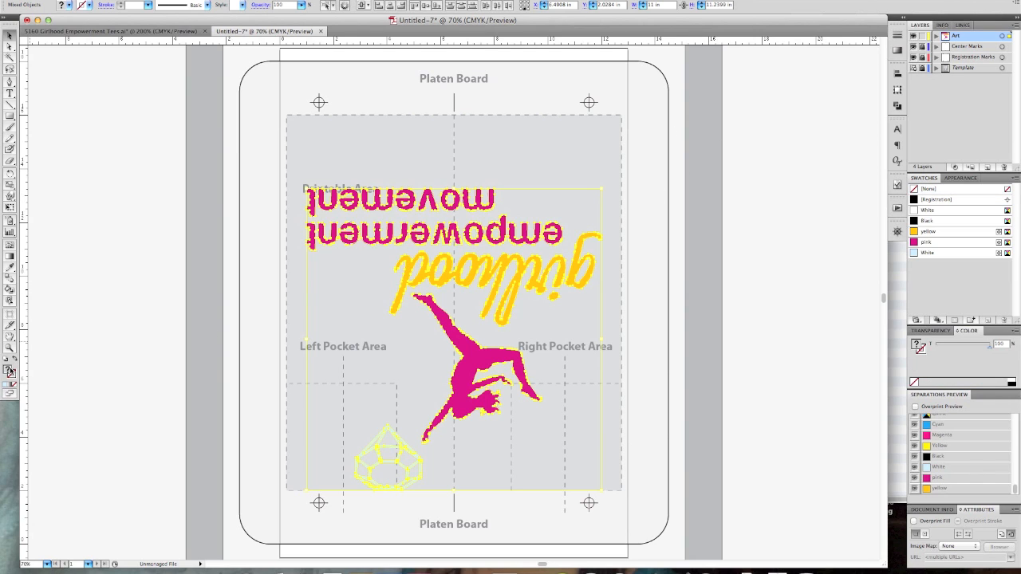
{"action": "left_click", "coordinate": [959, 253]}
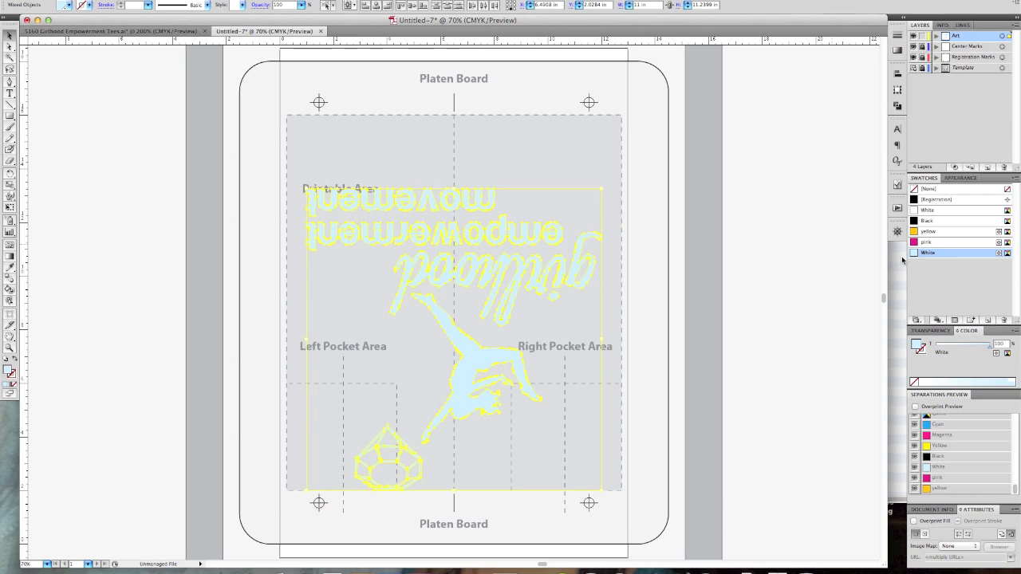
{"action": "left_click", "coordinate": [745, 159]}
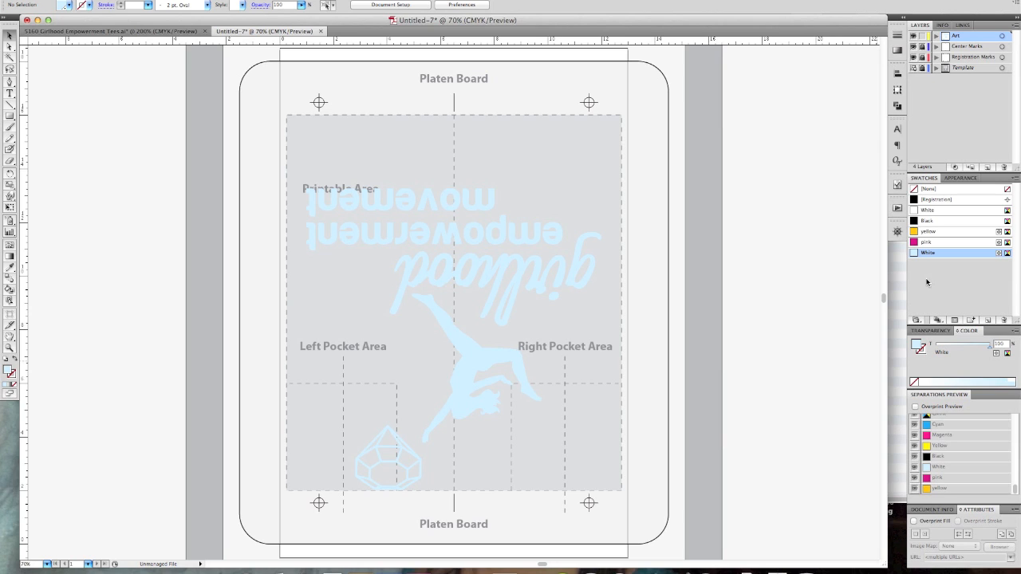
Add a new layer above Art and paste the copied pink and yellow artwork in place on it
{"action": "left_click", "coordinate": [989, 167]}
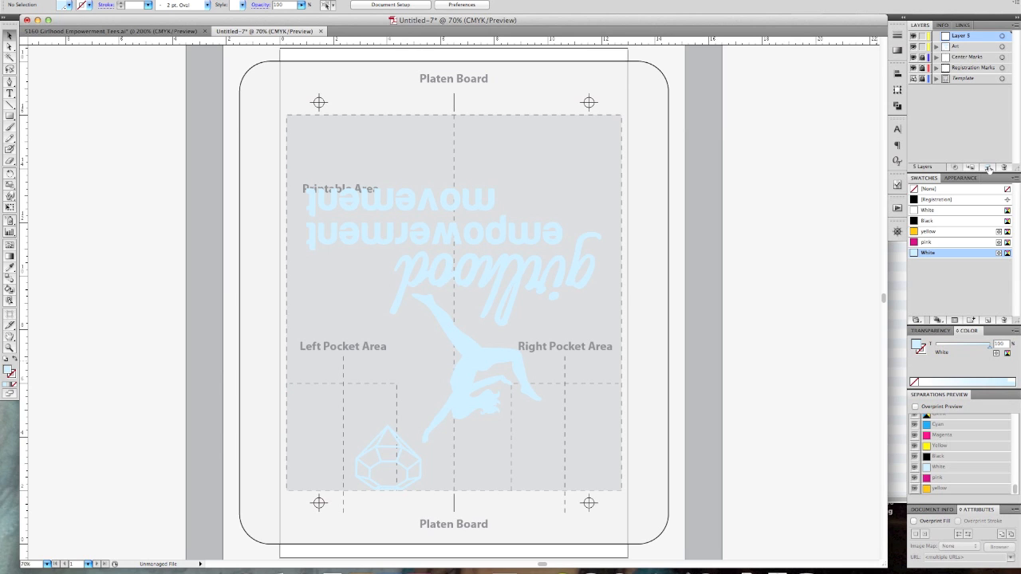
{"action": "key", "text": "super+f"}
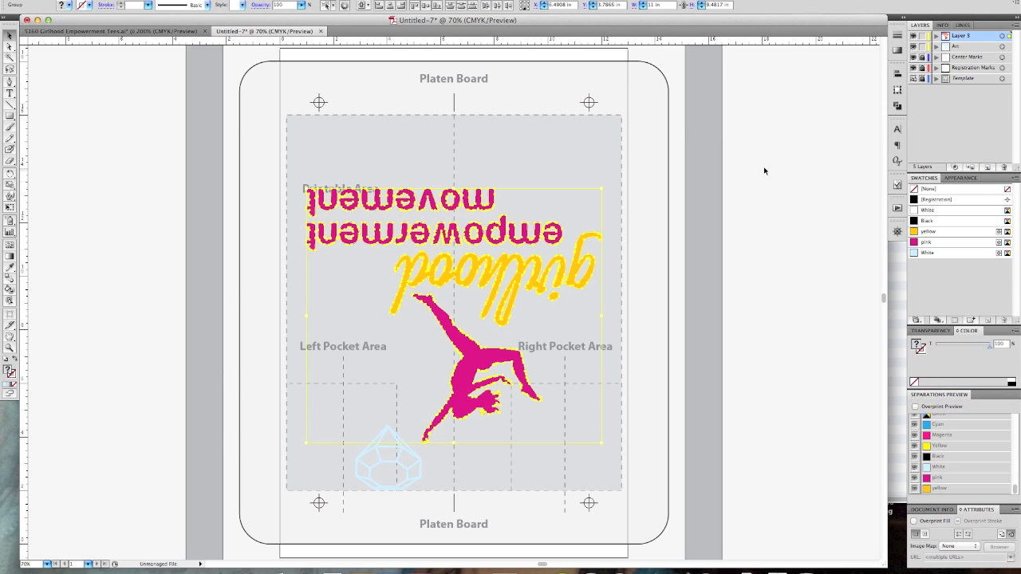
{"action": "left_click", "coordinate": [764, 175]}
{"action": "left_click_drag", "start_coordinate": [280, 179], "coordinate": [667, 493]}
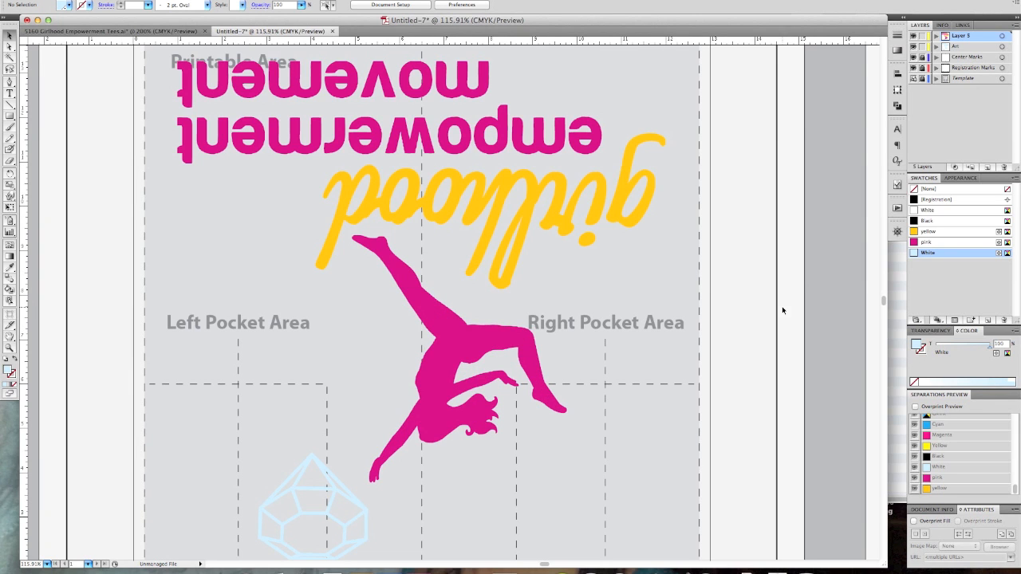
Hide and reshow the pasted pink and yellow layer to check the light blue underbase beneath it
{"action": "left_click", "coordinate": [913, 36]}
{"action": "left_click", "coordinate": [914, 37]}
{"action": "key", "text": "super+1"}
{"action": "scroll", "coordinate": [536, 232], "scroll_direction": "down", "scroll_amount": 8}
{"action": "left_click_drag", "start_coordinate": [542, 295], "coordinate": [588, 264]}
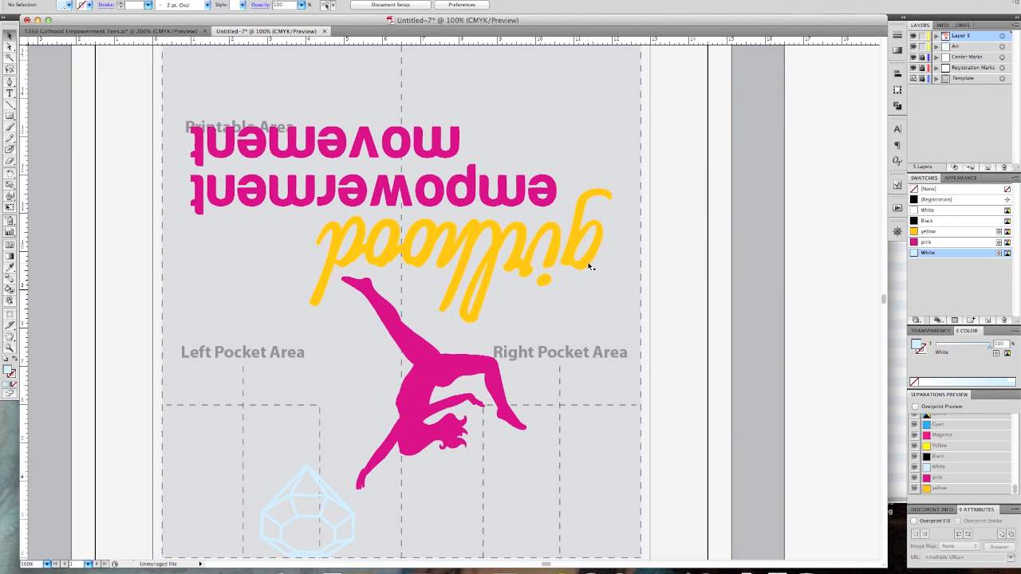
{"action": "key", "text": "super+0"}
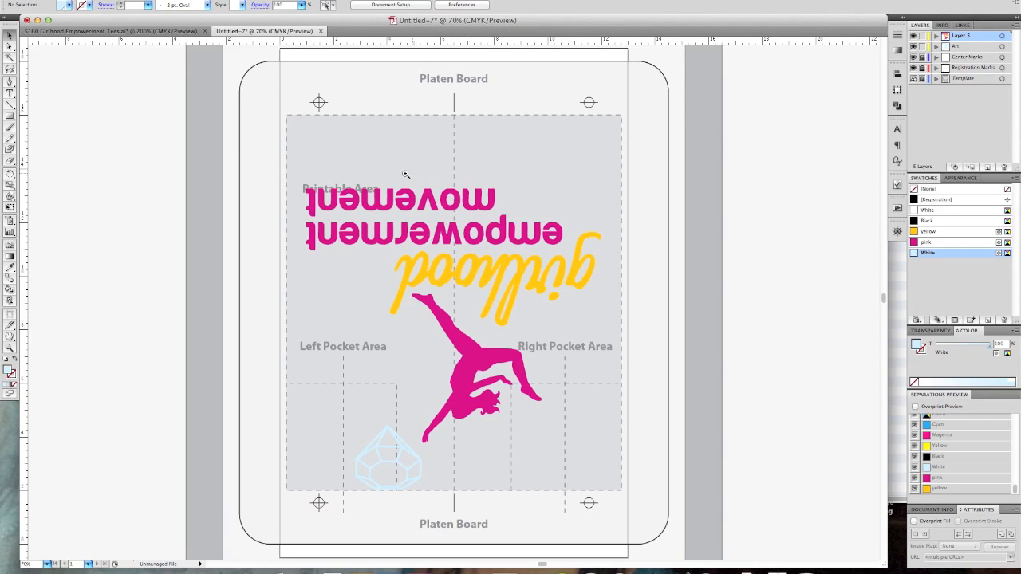
Add a stroke in the pink spot swatch to the pink lettering and gymnast artwork
{"action": "left_click_drag", "start_coordinate": [273, 158], "coordinate": [666, 451]}
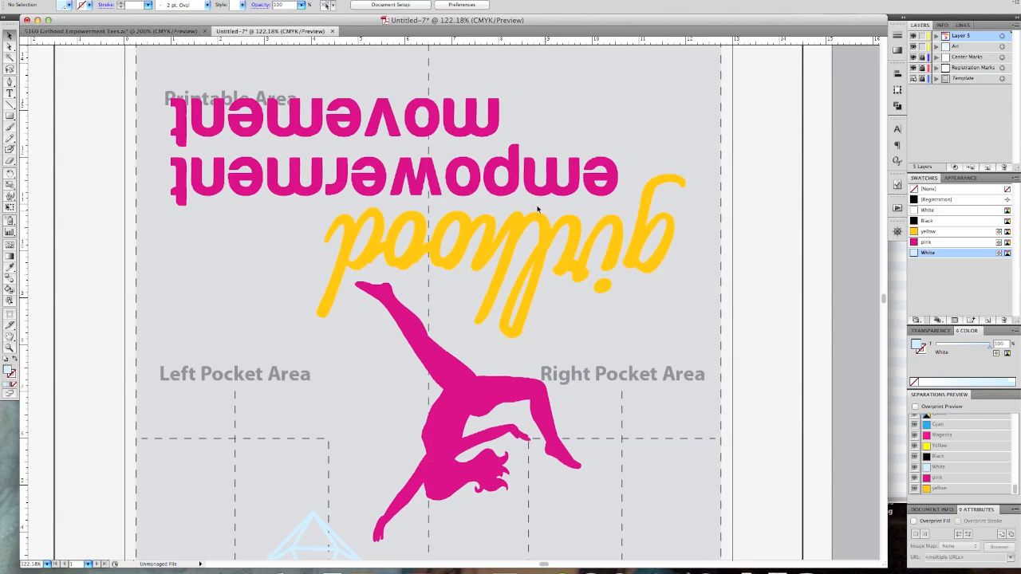
{"action": "left_click", "coordinate": [471, 132]}
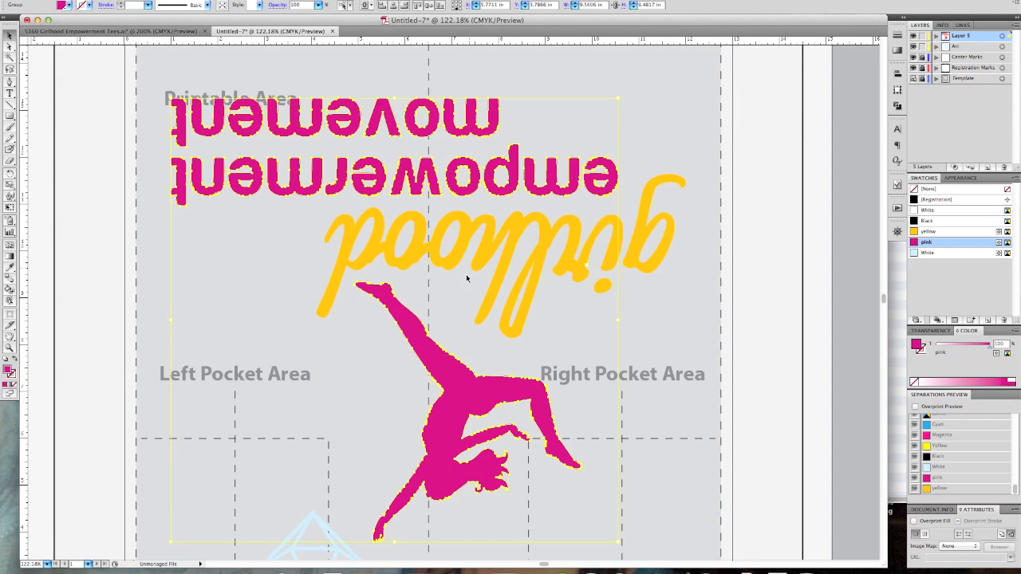
{"action": "left_click_drag", "start_coordinate": [442, 363], "coordinate": [406, 365]}
{"action": "key", "text": "super+z"}
{"action": "left_click", "coordinate": [11, 379]}
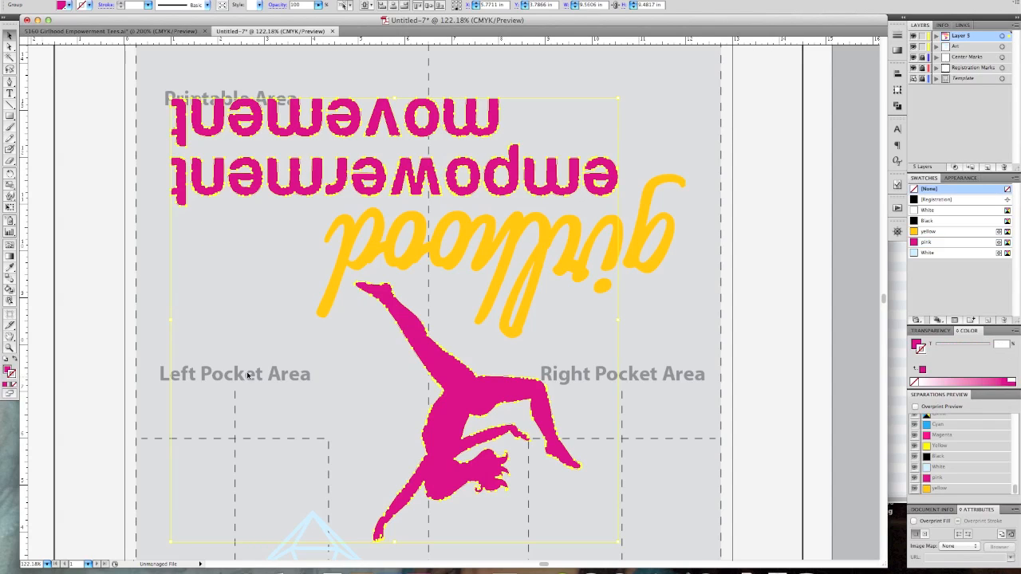
{"action": "left_click", "coordinate": [943, 242]}
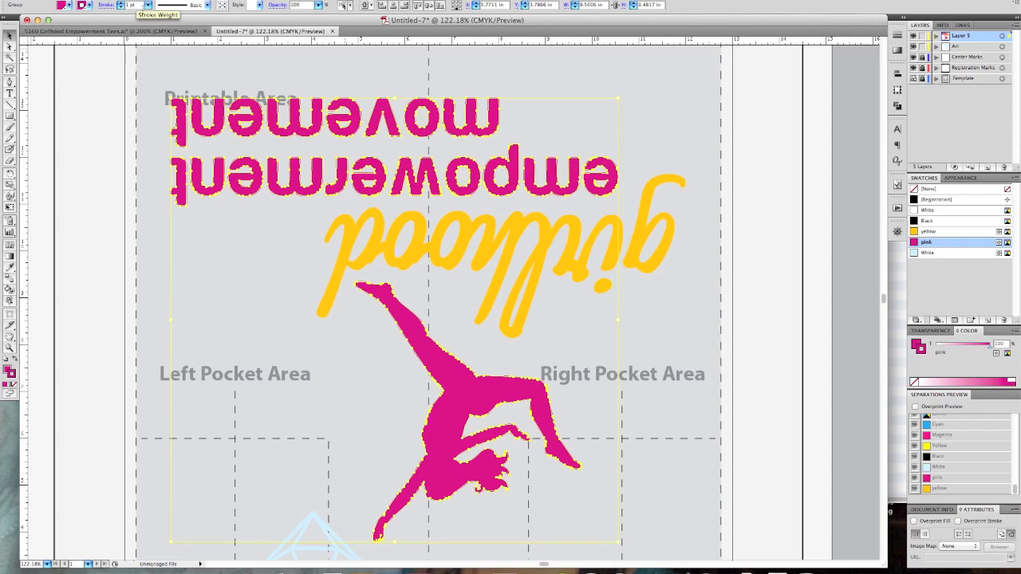
Remove the pink artwork's stroke to compare the letter edges, and undo the removal
{"action": "left_click_drag", "start_coordinate": [156, 80], "coordinate": [218, 128]}
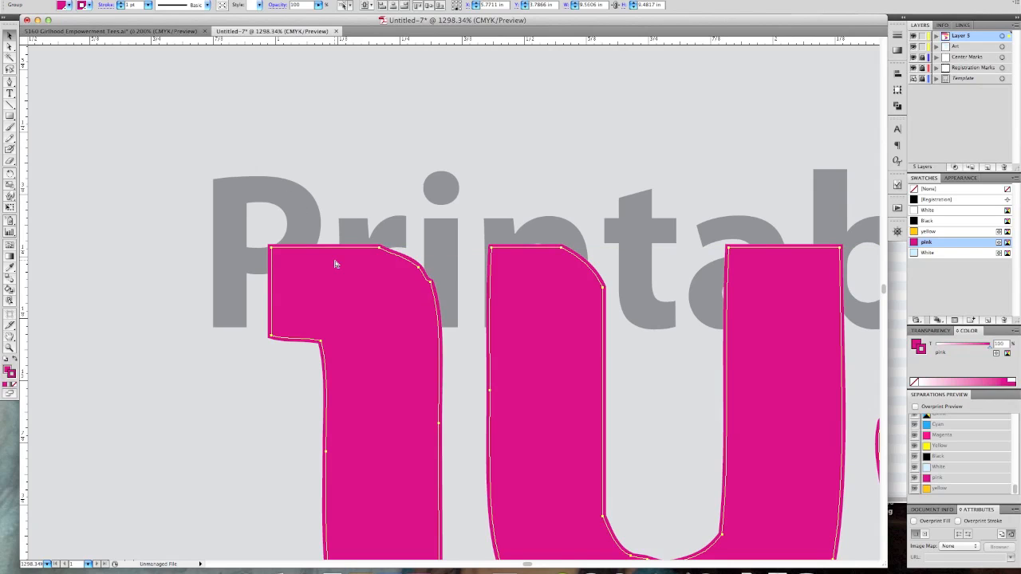
{"action": "key", "text": "slash"}
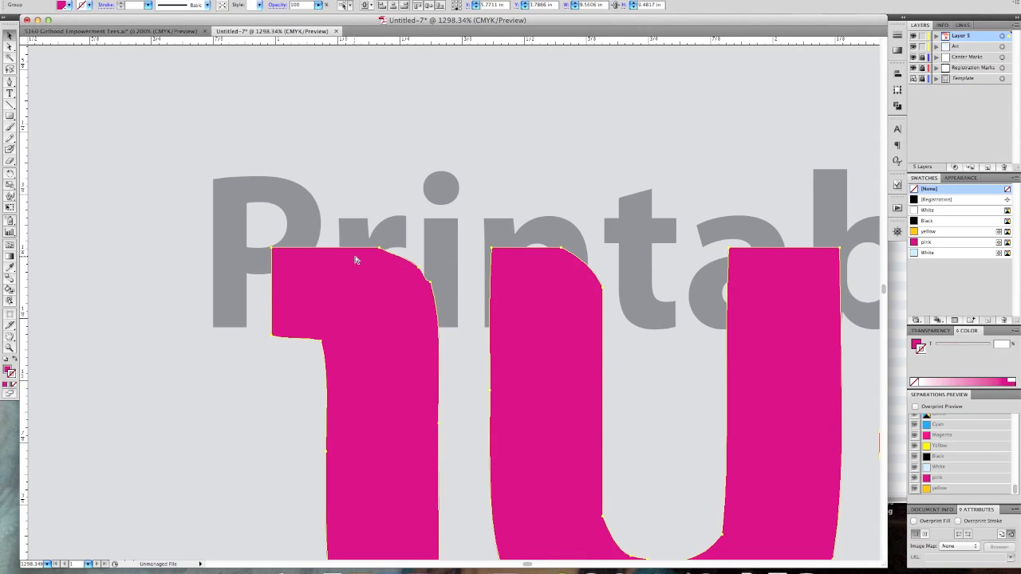
{"action": "key", "text": "ctrl+z"}
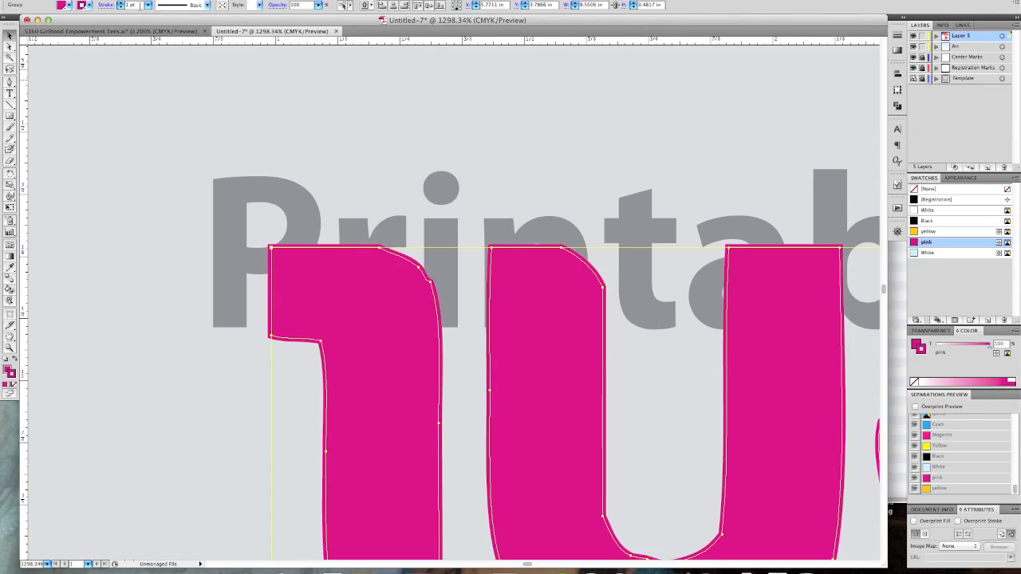
Set the pink artwork's stroke weight to 2 pt
{"action": "left_click_drag", "start_coordinate": [136, 5], "coordinate": [125, 5]}
{"action": "type", "text": "2"}
{"action": "key", "text": "Return"}
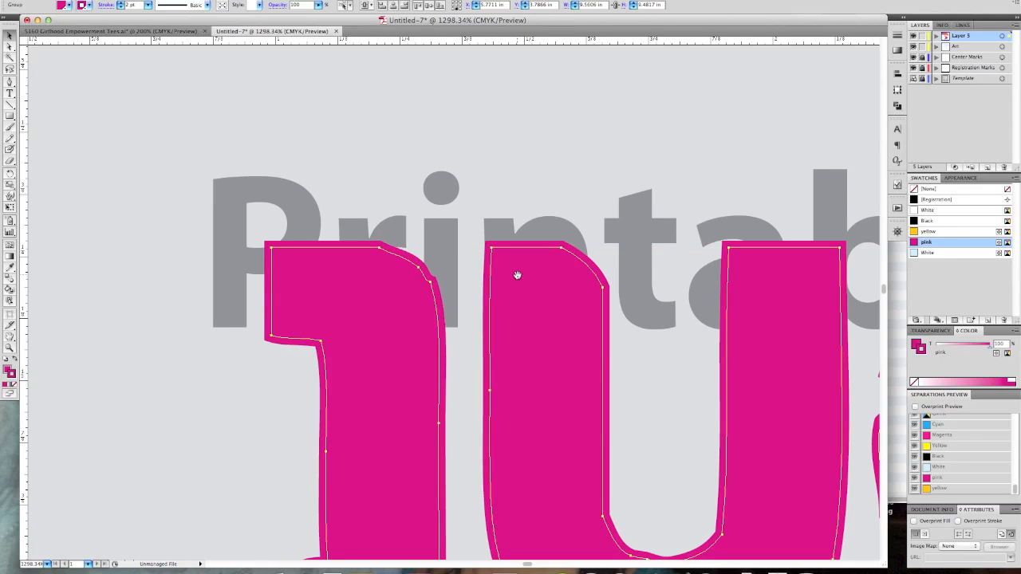
Give the yellow "girlhood" lettering a 2 pt stroke in the yellow spot swatch
{"action": "key", "text": "super+0"}
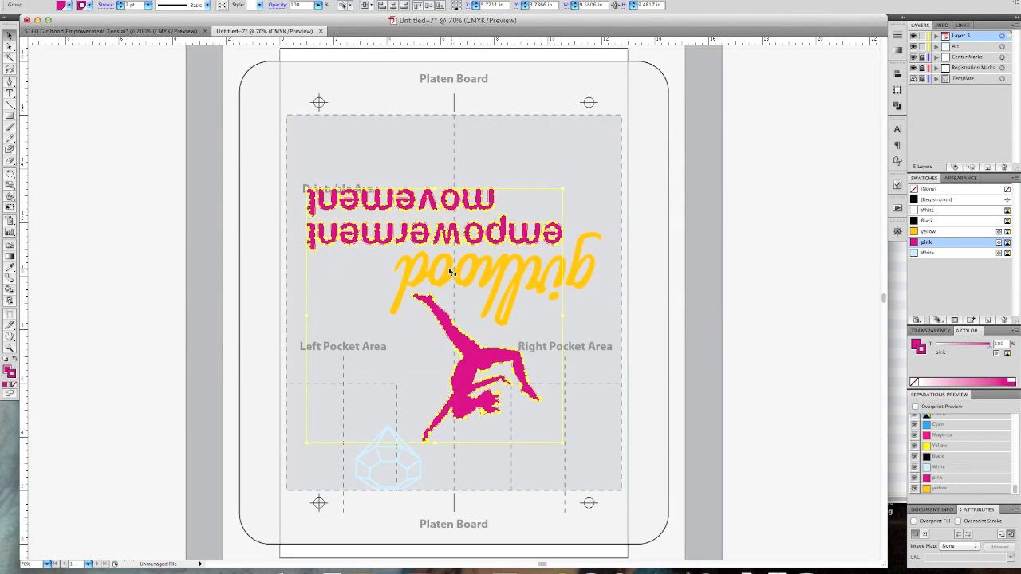
{"action": "left_click", "coordinate": [449, 272]}
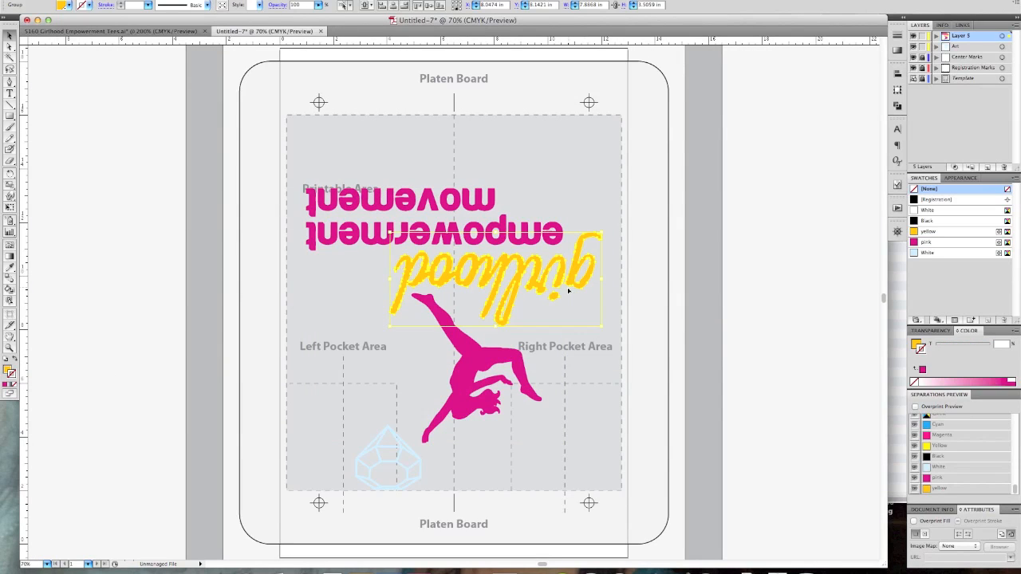
{"action": "left_click", "coordinate": [954, 234]}
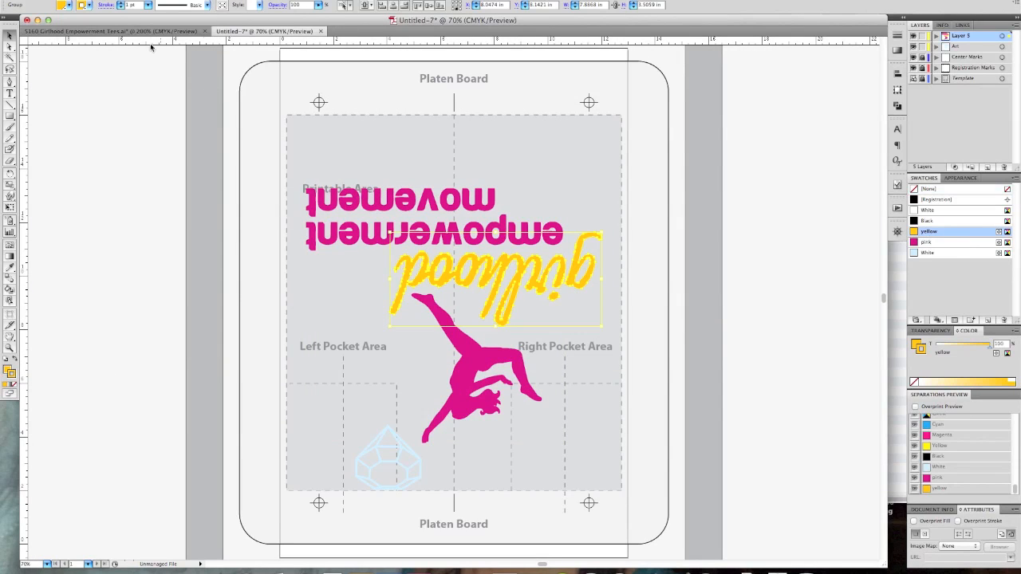
{"action": "left_click_drag", "start_coordinate": [134, 6], "coordinate": [125, 5]}
{"action": "type", "text": "2"}
{"action": "key", "text": "Return"}
Examine up close the stroked edges of the yellow "girlhood" lettering and the neighbouring pink letters
{"action": "left_click", "coordinate": [698, 194]}
{"action": "left_click_drag", "start_coordinate": [442, 165], "coordinate": [624, 305]}
{"action": "left_click", "coordinate": [565, 294]}
{"action": "left_click_drag", "start_coordinate": [511, 235], "coordinate": [684, 363]}
{"action": "left_click", "coordinate": [648, 332]}
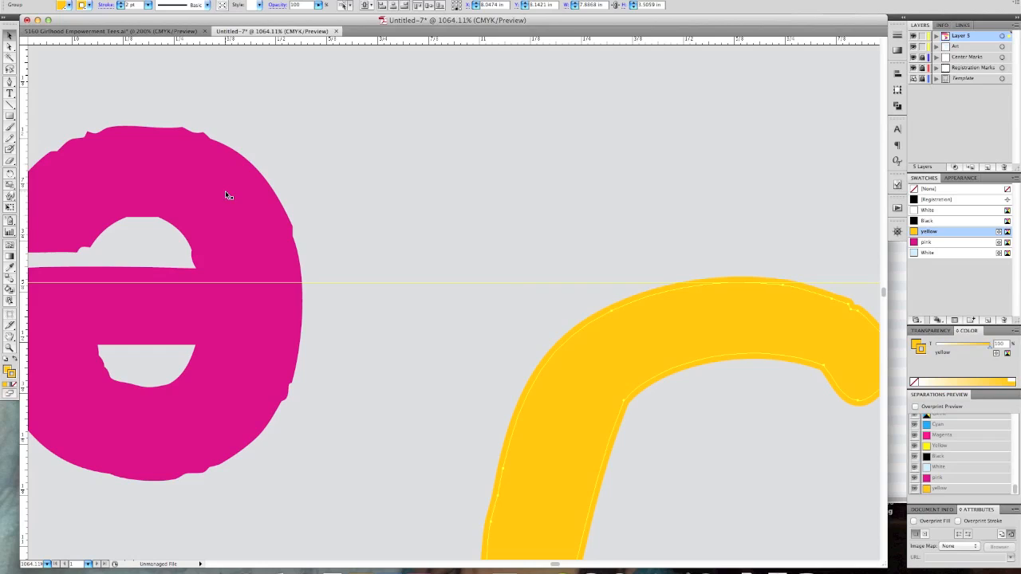
{"action": "left_click", "coordinate": [646, 209]}
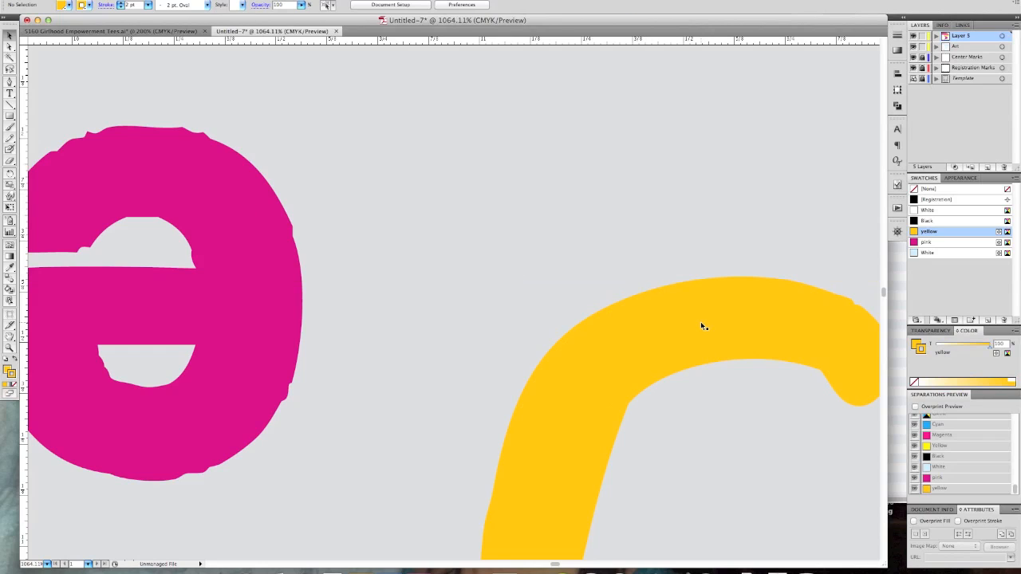
{"action": "left_click", "coordinate": [701, 328]}
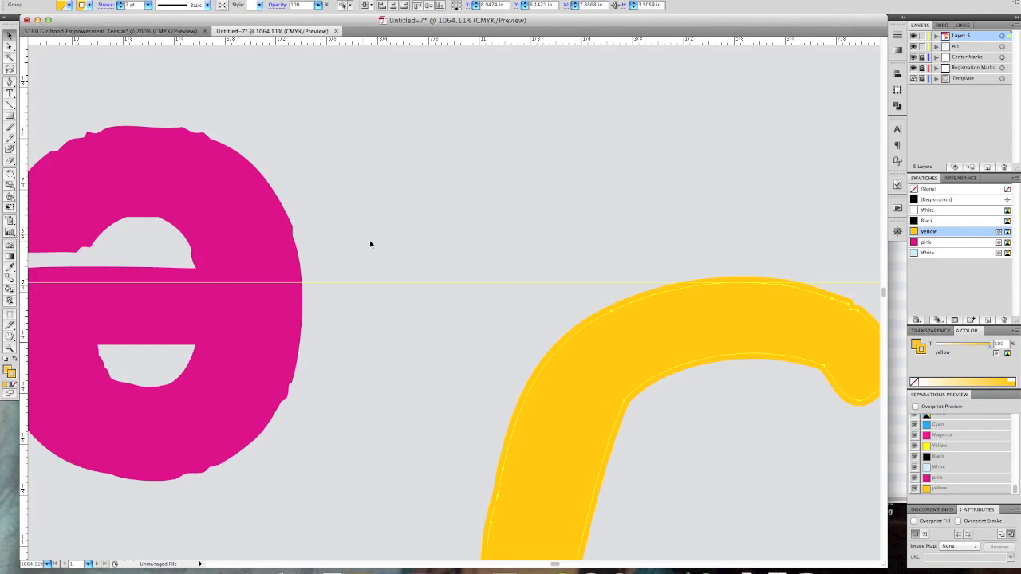
{"action": "key", "text": "super+0"}
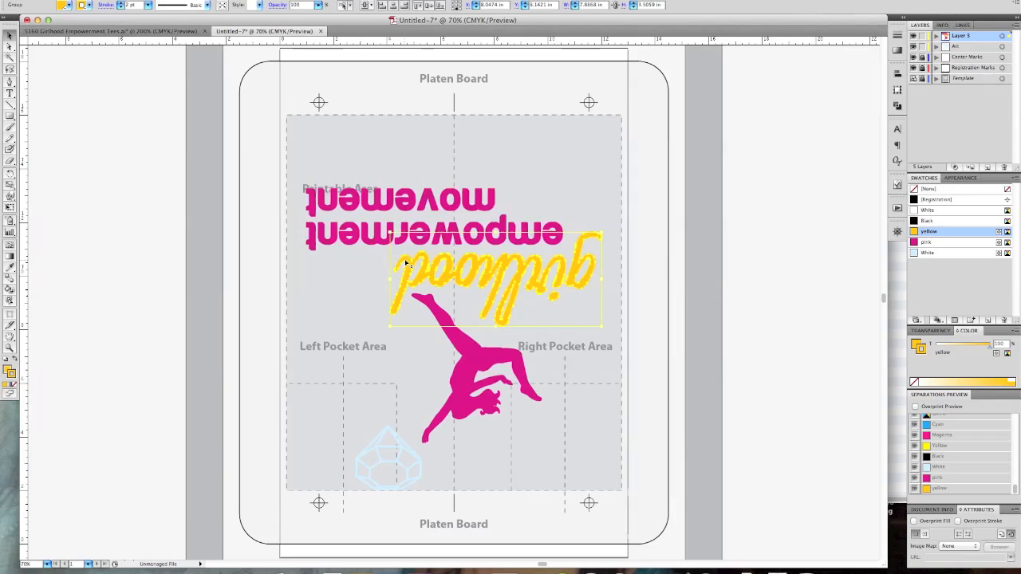
Turn on Overprint Fill and Overprint Stroke for both the pink and the yellow artwork
{"action": "left_click", "coordinate": [643, 144]}
{"action": "left_click_drag", "start_coordinate": [305, 172], "coordinate": [656, 397]}
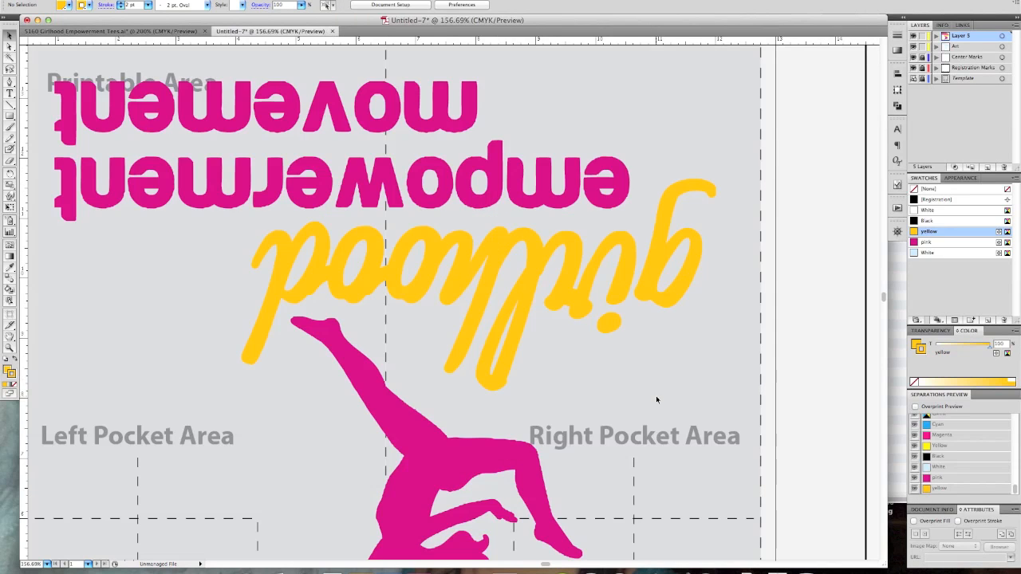
{"action": "left_click", "coordinate": [672, 212]}
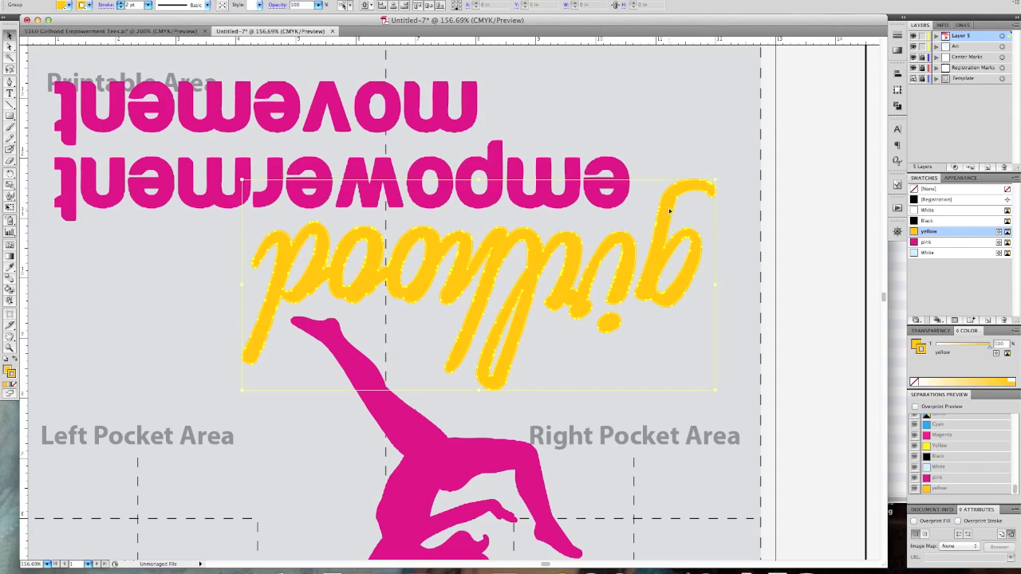
{"action": "left_click", "coordinate": [623, 177]}
{"action": "scroll", "coordinate": [468, 301], "scroll_direction": "down", "scroll_amount": 5}
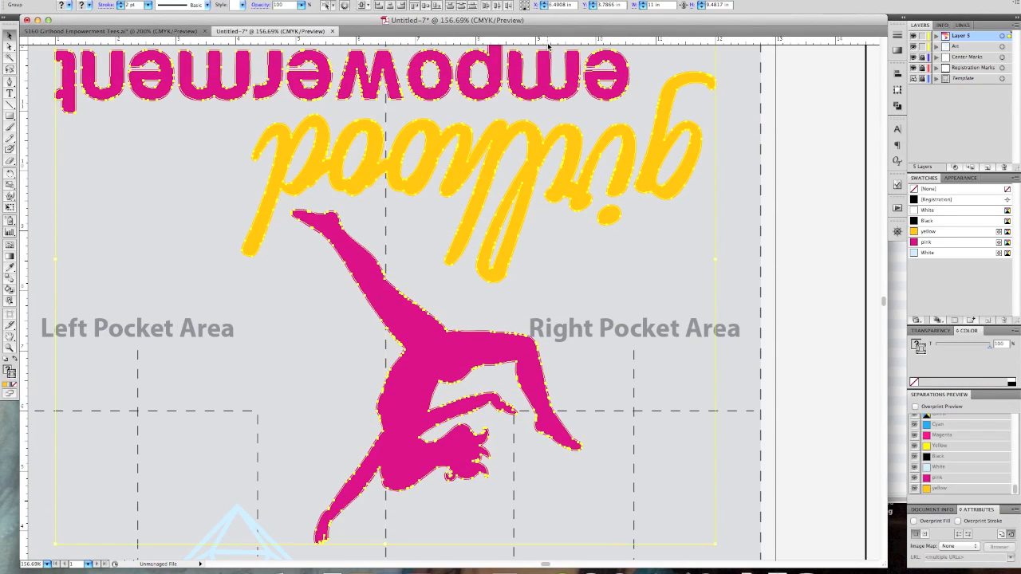
{"action": "left_click", "coordinate": [914, 521]}
{"action": "left_click", "coordinate": [958, 521]}
{"action": "left_click", "coordinate": [796, 211]}
Hide the pink and yellow layer to view the complete light blue underbase, and show the layer again
{"action": "key", "text": "super+0"}
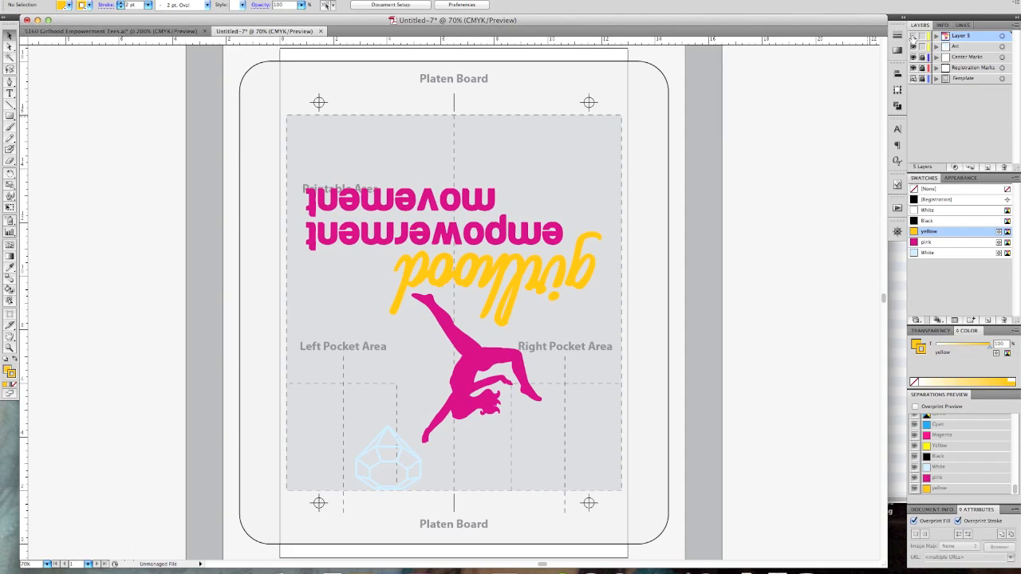
{"action": "left_click", "coordinate": [914, 35]}
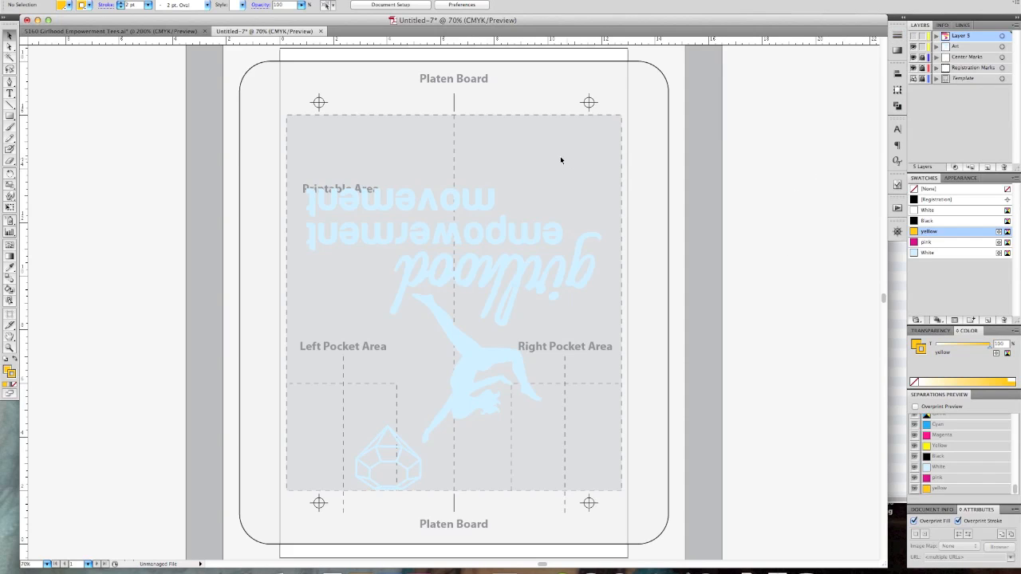
{"action": "left_click", "coordinate": [914, 36]}
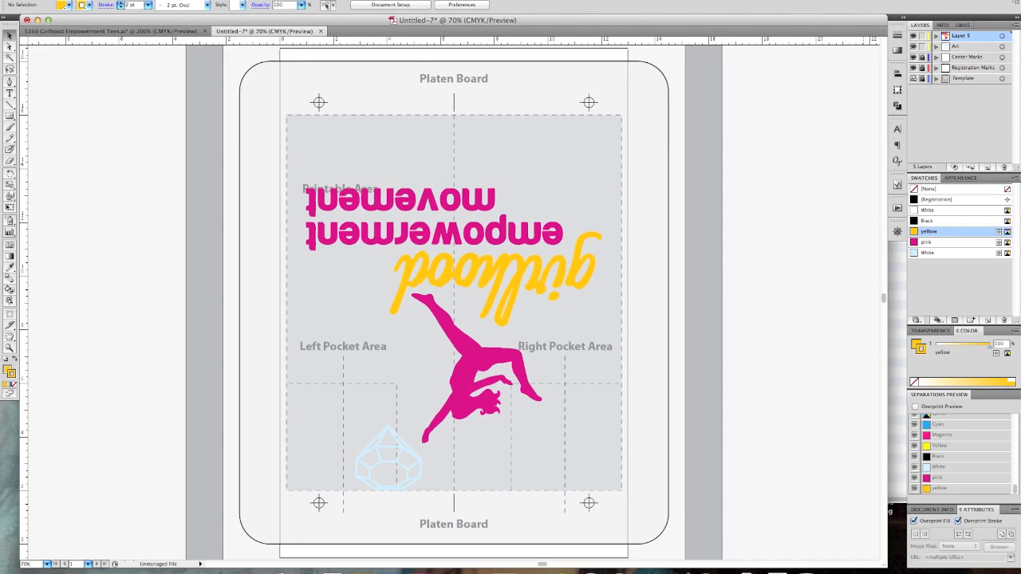
Reapply the Printing and Proofing workspace and turn on Overprint Preview for the separations
{"action": "left_click", "coordinate": [864, 1]}
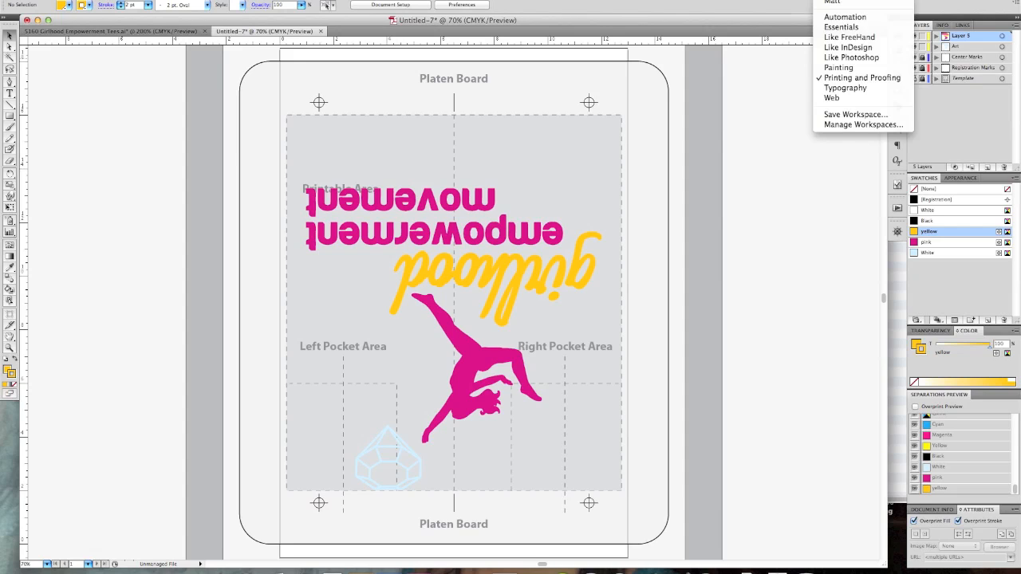
{"action": "left_click", "coordinate": [862, 78]}
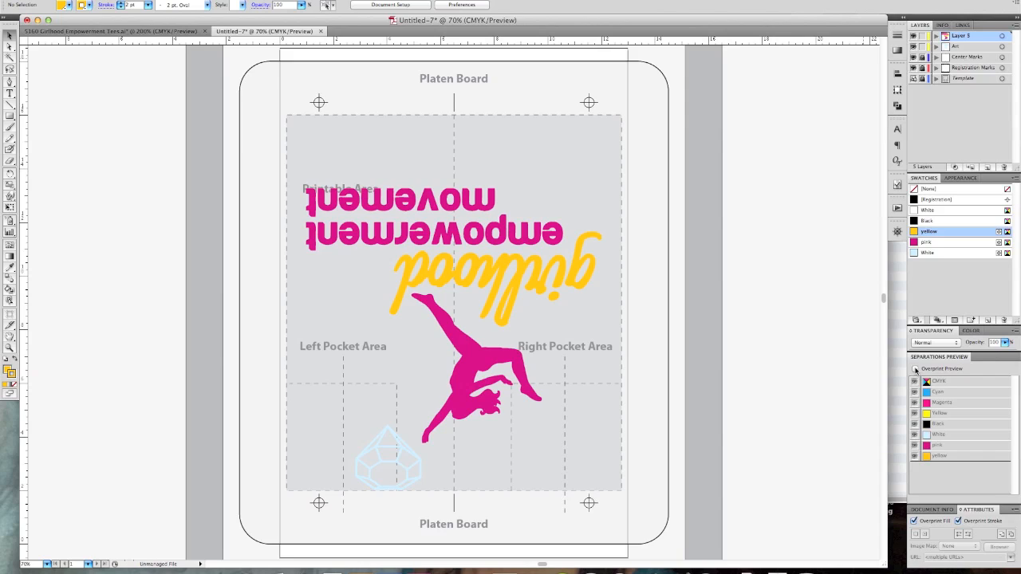
{"action": "left_click", "coordinate": [916, 370]}
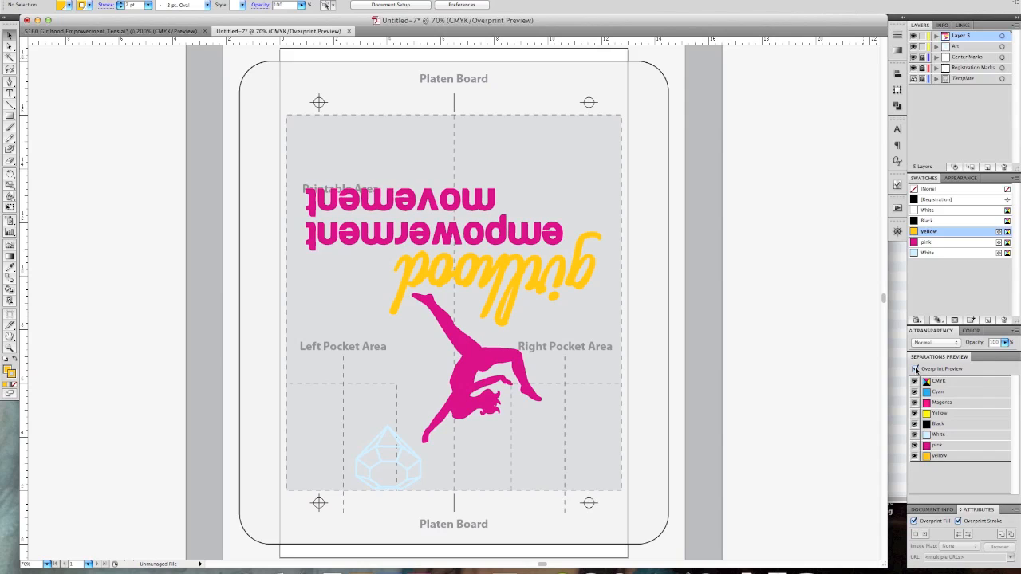
Examine how the yellow stroke overlaps the underbase edge at the lettering's "g", toggling the color layer to compare
{"action": "key", "text": "z"}
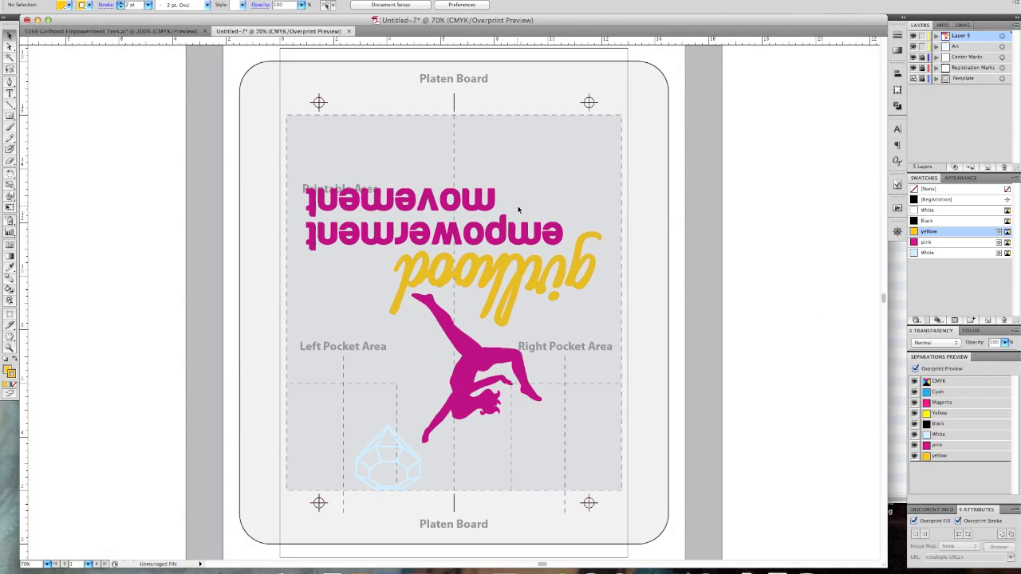
{"action": "left_click_drag", "start_coordinate": [449, 178], "coordinate": [696, 377]}
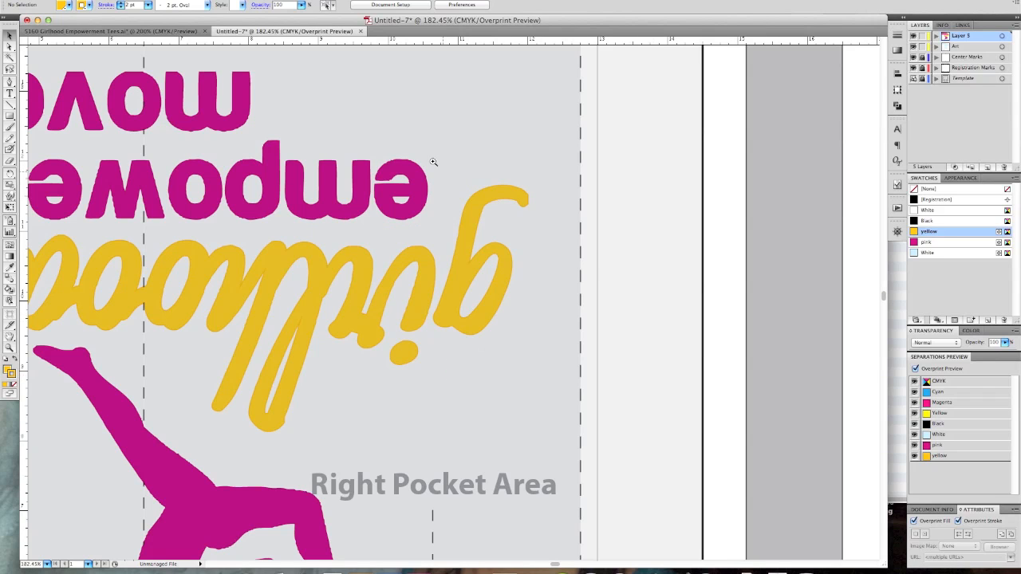
{"action": "left_click_drag", "start_coordinate": [438, 161], "coordinate": [573, 243]}
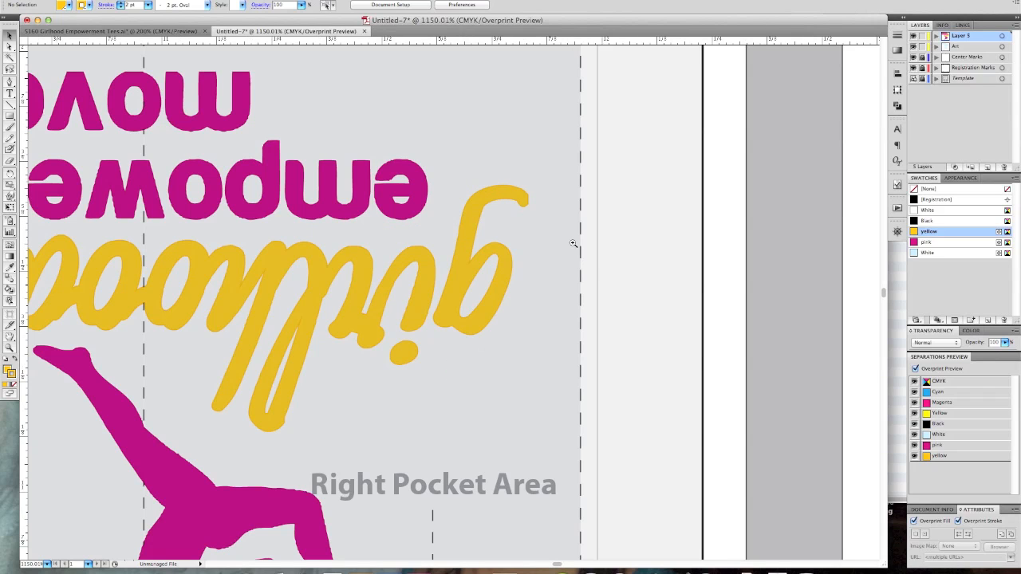
{"action": "key", "text": "super+minus"}
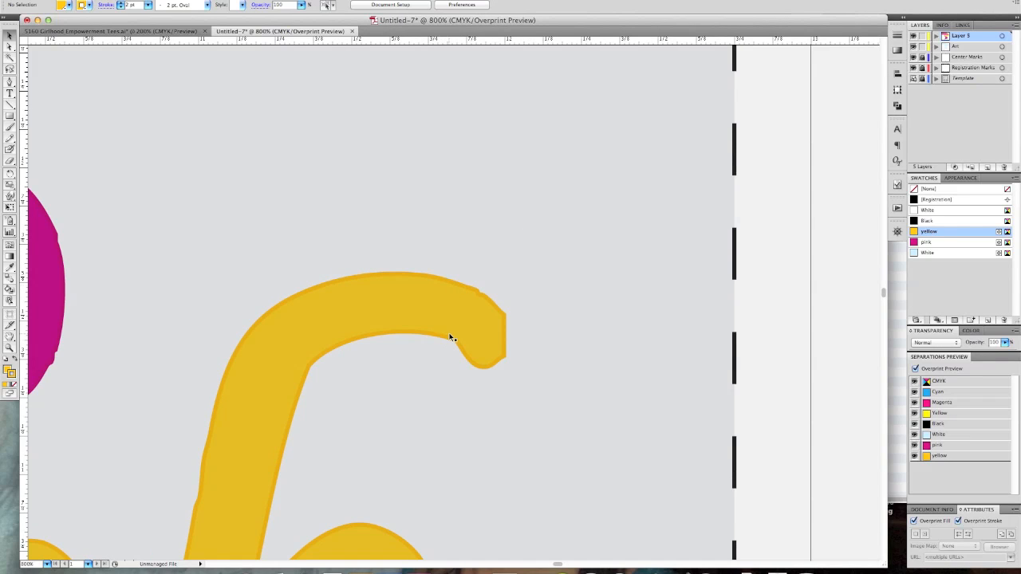
{"action": "left_click", "coordinate": [914, 37]}
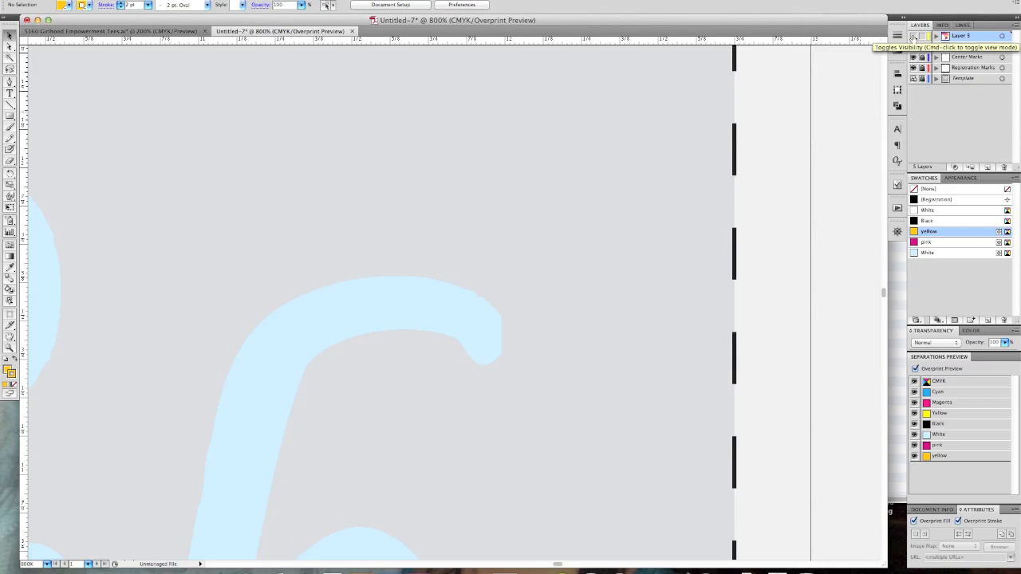
{"action": "left_click", "coordinate": [914, 36]}
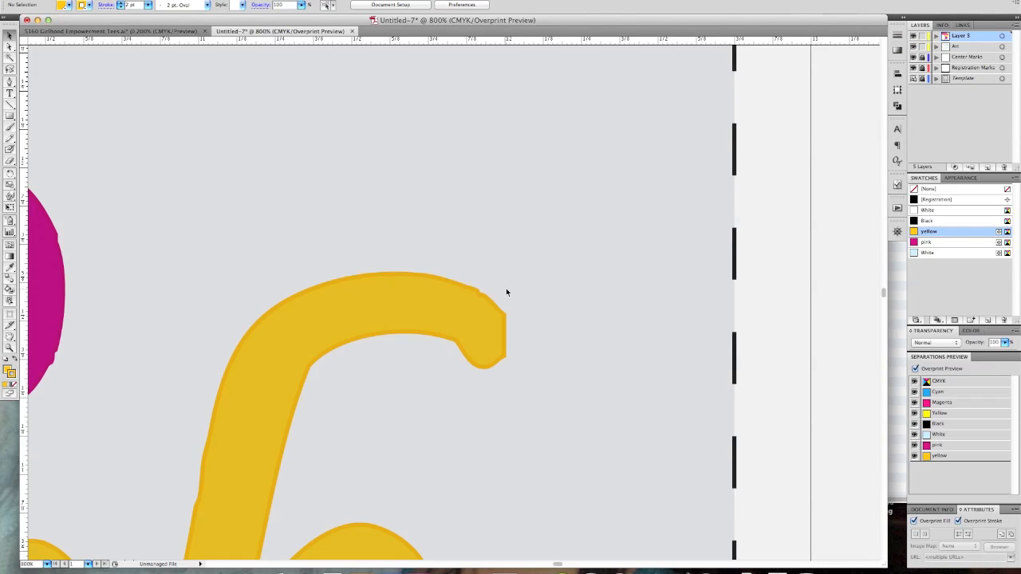
{"action": "key", "text": "super+0"}
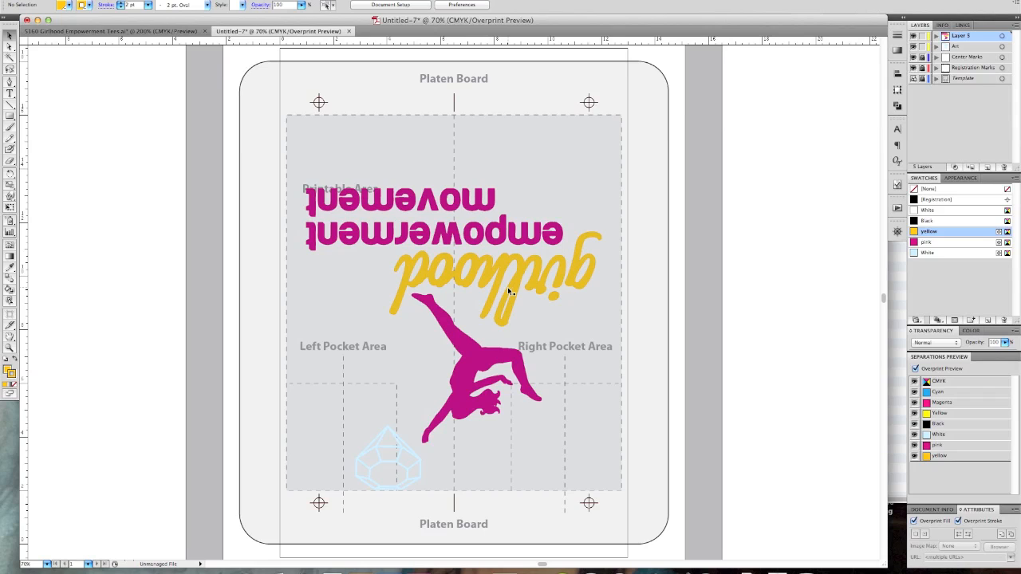
Remove the stroke from both the pink and the yellow artwork
{"action": "left_click", "coordinate": [564, 241]}
{"action": "left_click", "coordinate": [593, 262], "text": "shift"}
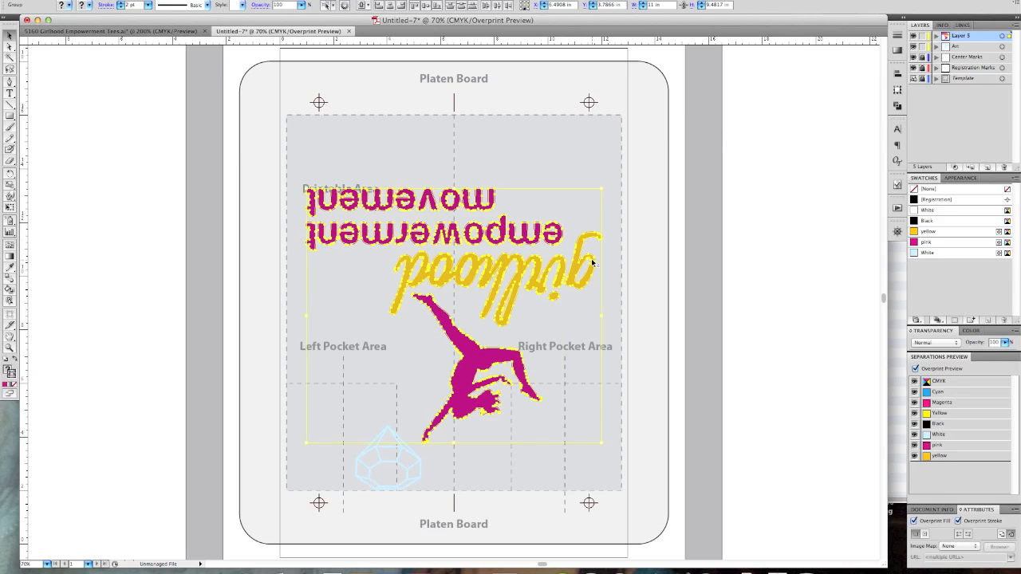
{"action": "left_click", "coordinate": [14, 384]}
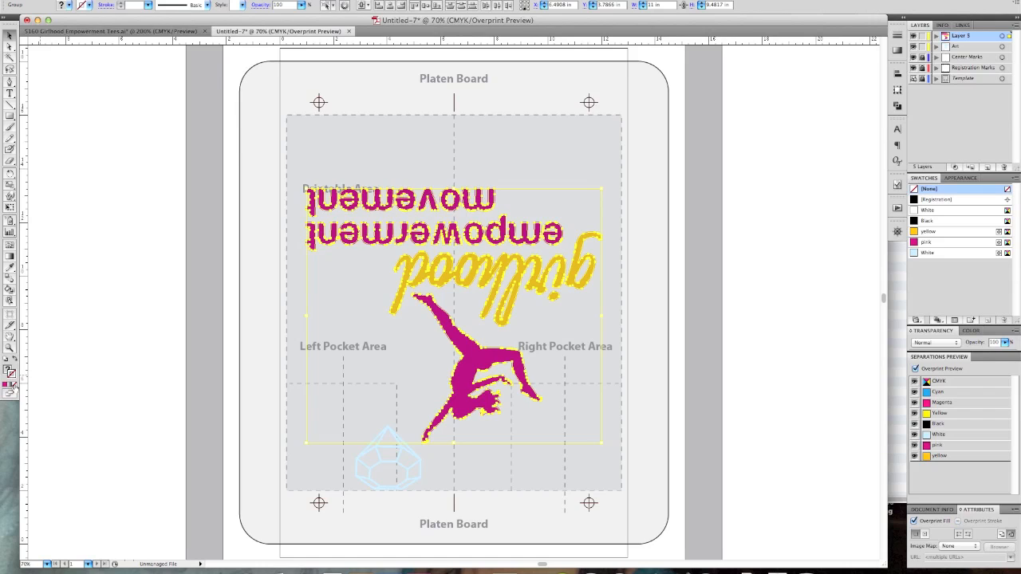
Hide the pink and yellow layer and compare the tip of the yellow "g" with the underbase beneath it
{"action": "left_click", "coordinate": [756, 163]}
{"action": "left_click_drag", "start_coordinate": [482, 192], "coordinate": [639, 287]}
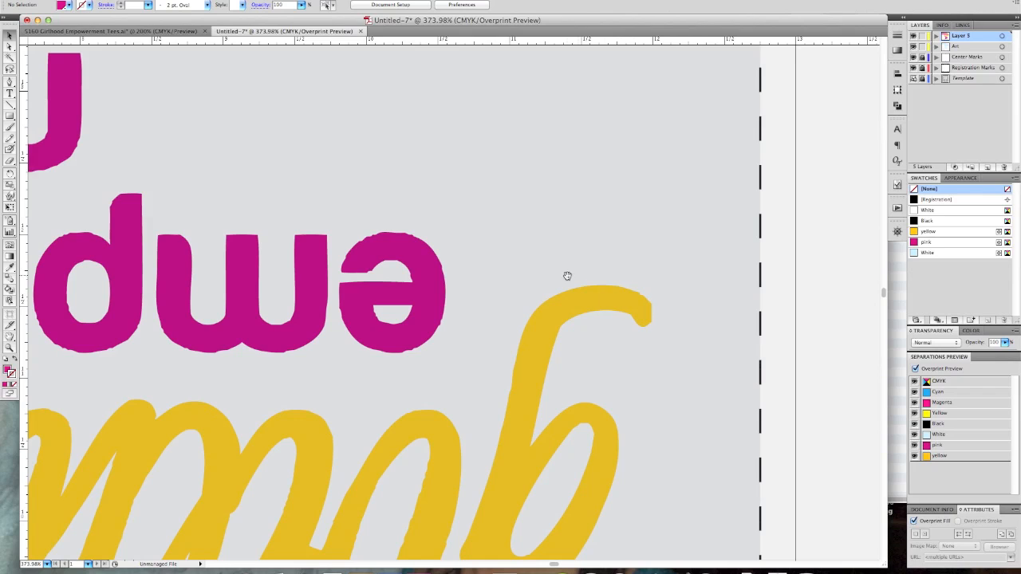
{"action": "left_click_drag", "start_coordinate": [495, 230], "coordinate": [734, 405]}
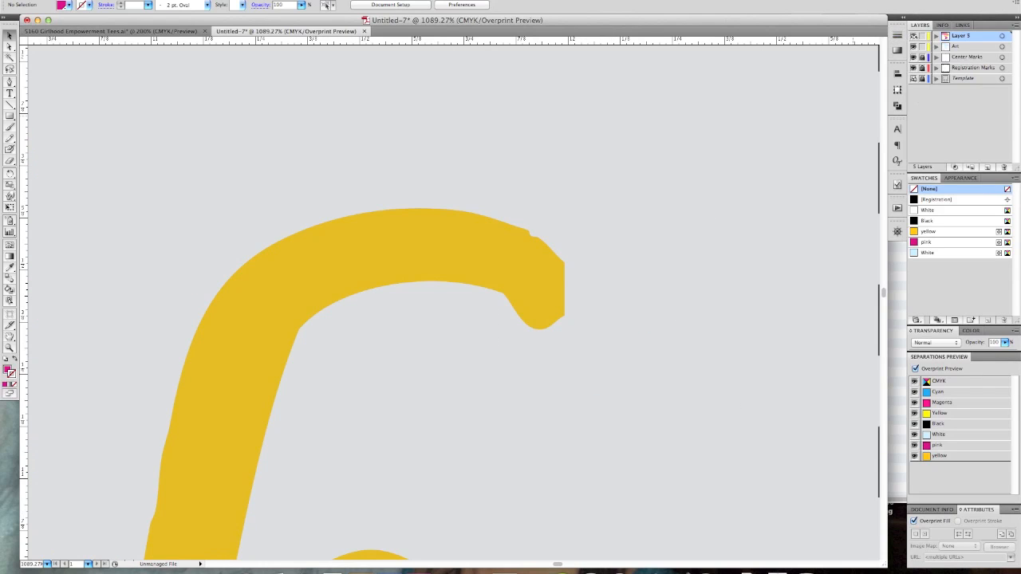
{"action": "left_click", "coordinate": [529, 269]}
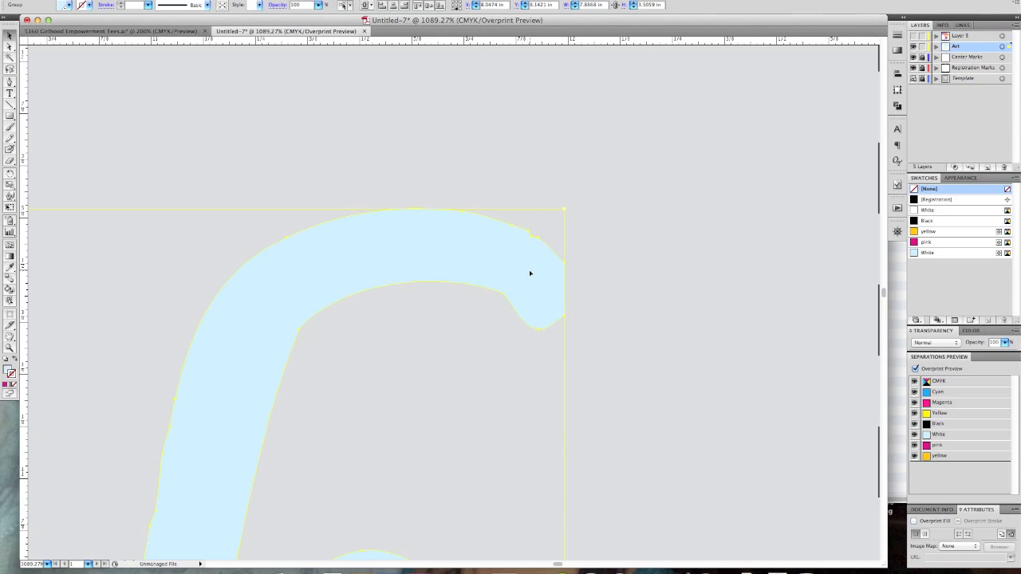
Select all of the light blue underbase artwork, including the diamond, and give it a 2 pt White stroke
{"action": "key", "text": "super+0"}
{"action": "left_click_drag", "start_coordinate": [293, 163], "coordinate": [561, 489]}
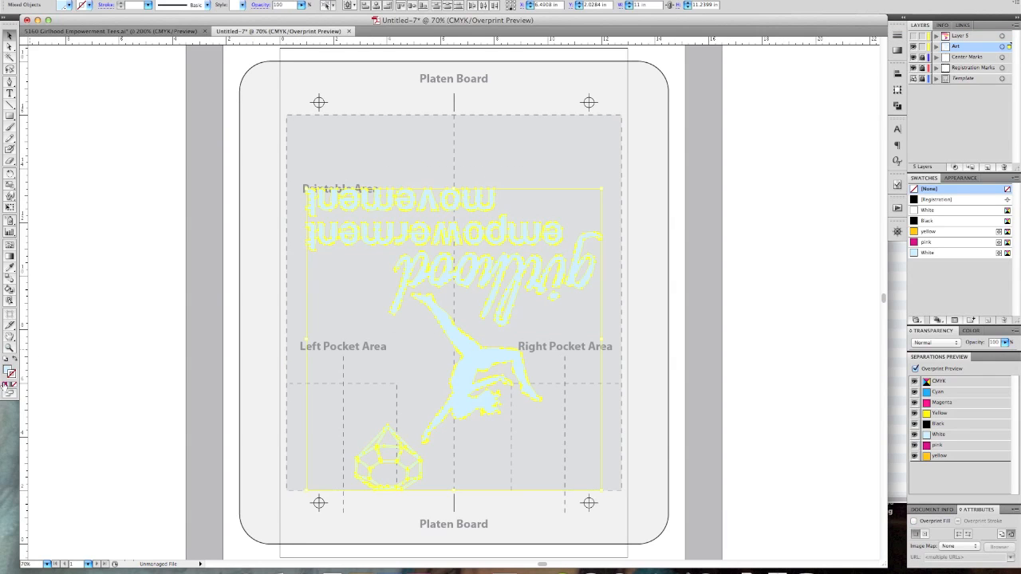
{"action": "left_click", "coordinate": [928, 210]}
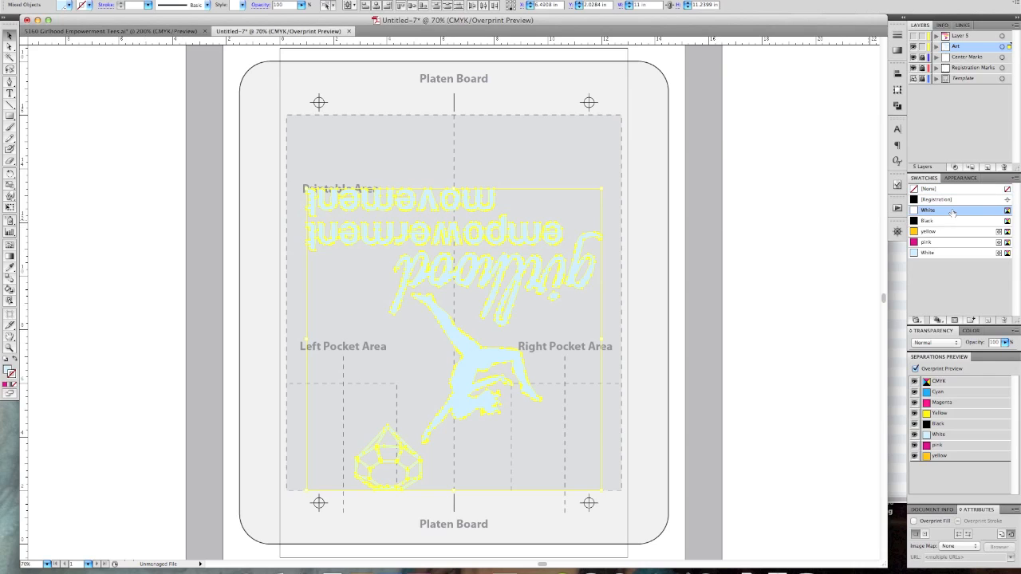
{"action": "left_click_drag", "start_coordinate": [142, 7], "coordinate": [122, 7]}
{"action": "type", "text": "2"}
{"action": "key", "text": "Return"}
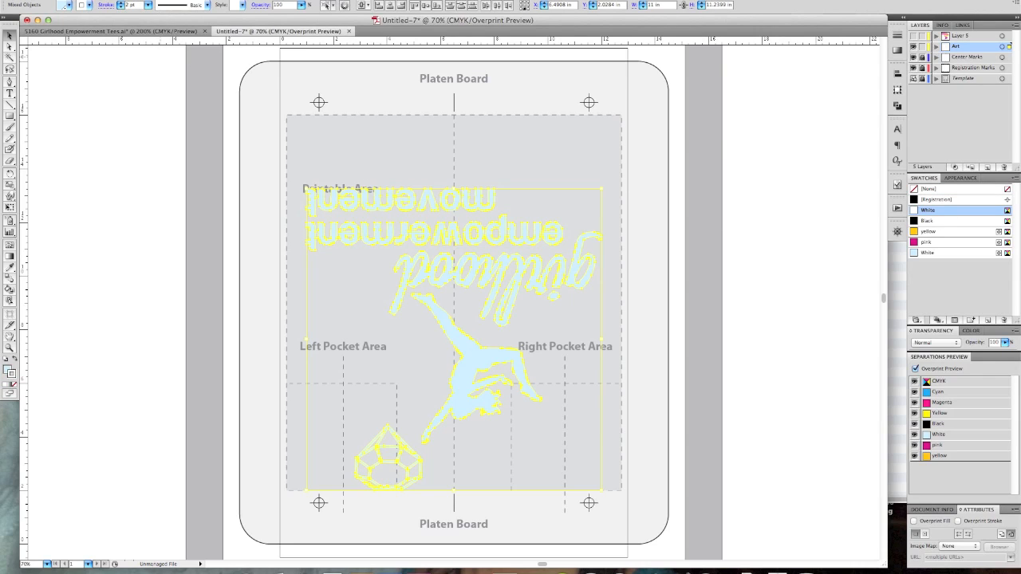
{"action": "left_click", "coordinate": [840, 122]}
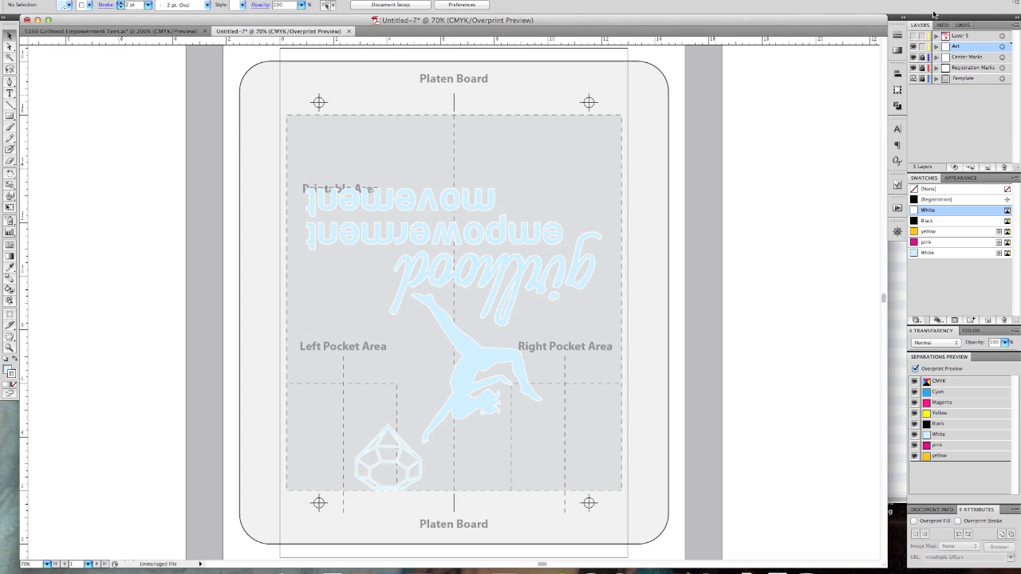
Show the pink and yellow layer again and examine the white stroke along the edge of the pink "e" up close
{"action": "left_click", "coordinate": [914, 36]}
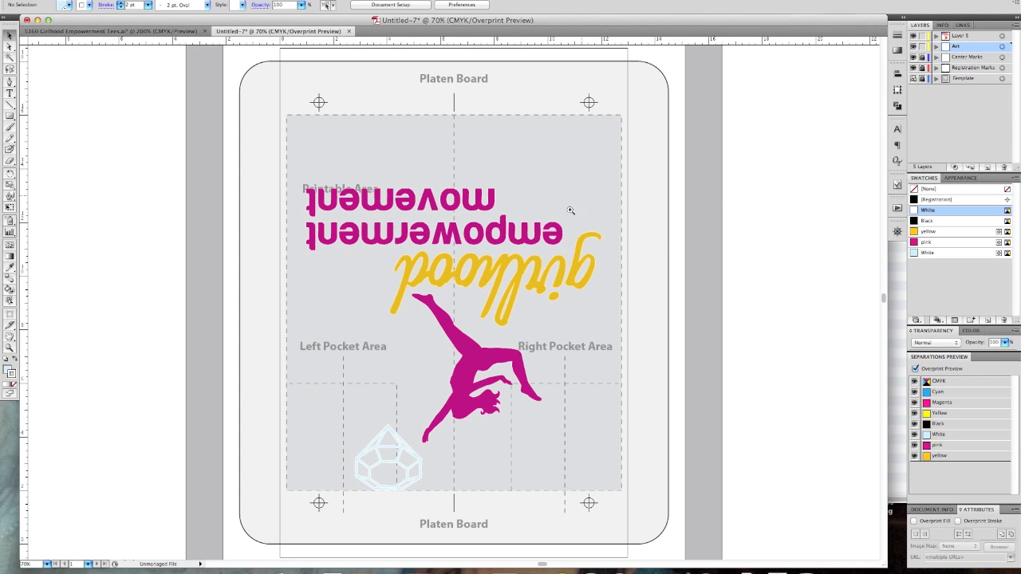
{"action": "left_click_drag", "start_coordinate": [523, 202], "coordinate": [621, 284]}
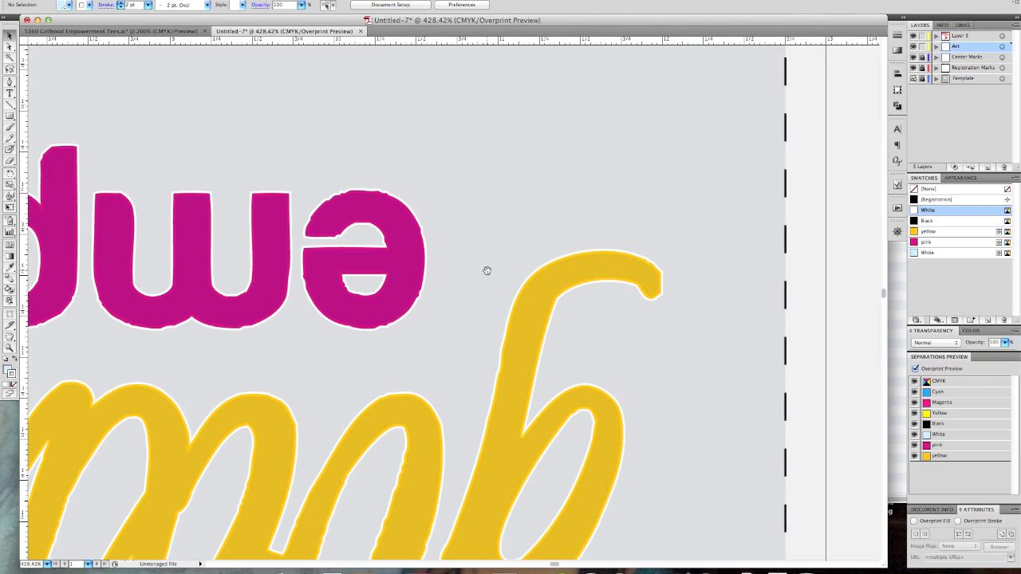
{"action": "left_click_drag", "start_coordinate": [294, 163], "coordinate": [501, 297]}
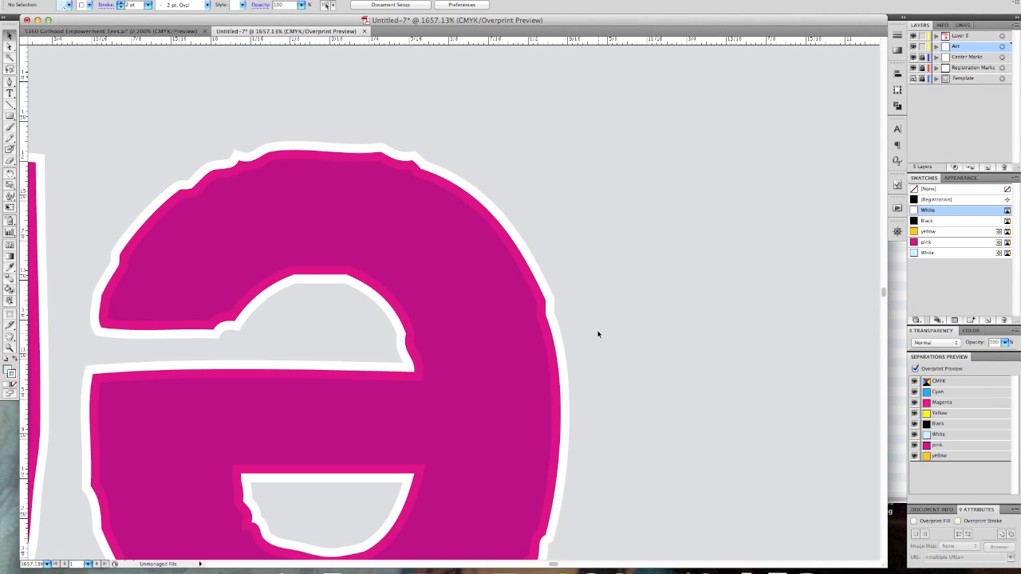
{"action": "left_click", "coordinate": [519, 264], "text": "alt"}
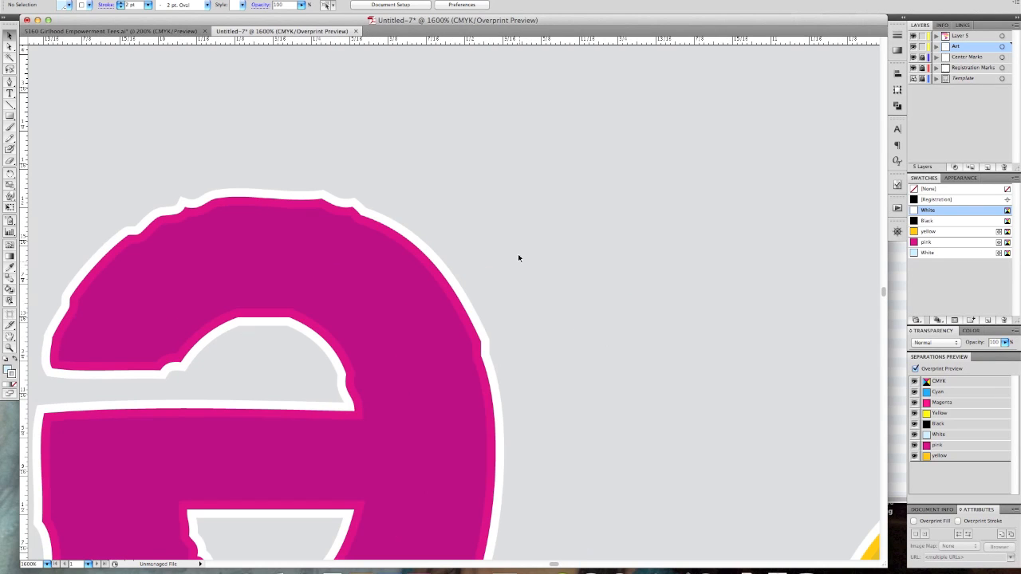
{"action": "left_click_drag", "start_coordinate": [266, 156], "coordinate": [604, 402]}
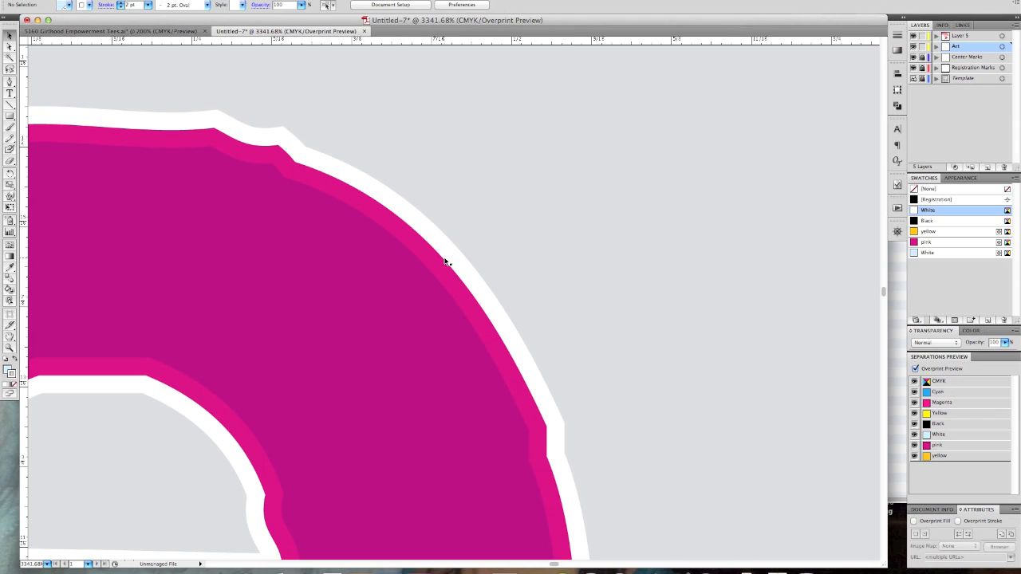
{"action": "key", "text": "super+0"}
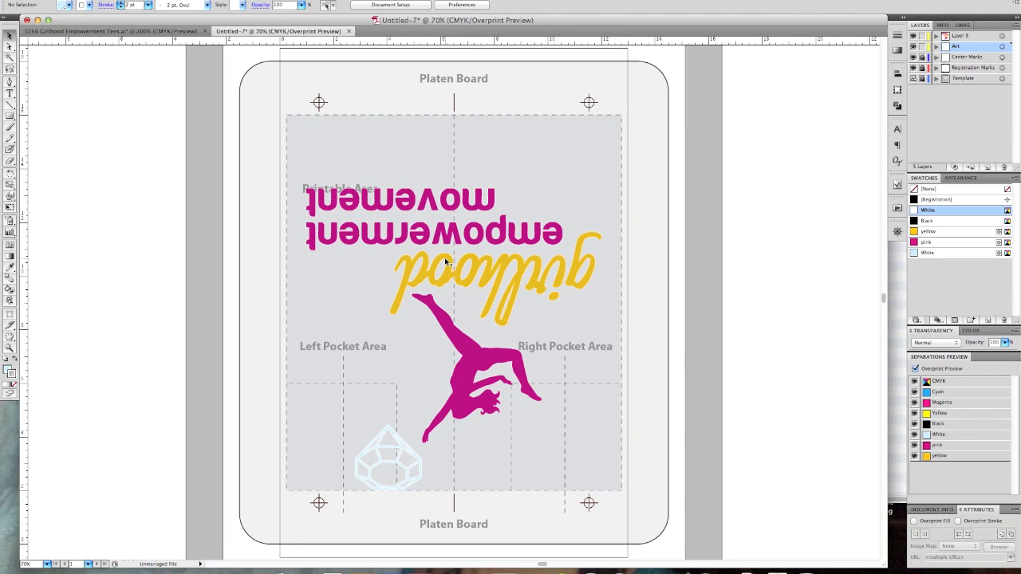
Review the print output settings for the White, pink and yellow separations without printing
{"action": "key", "text": "super+p"}
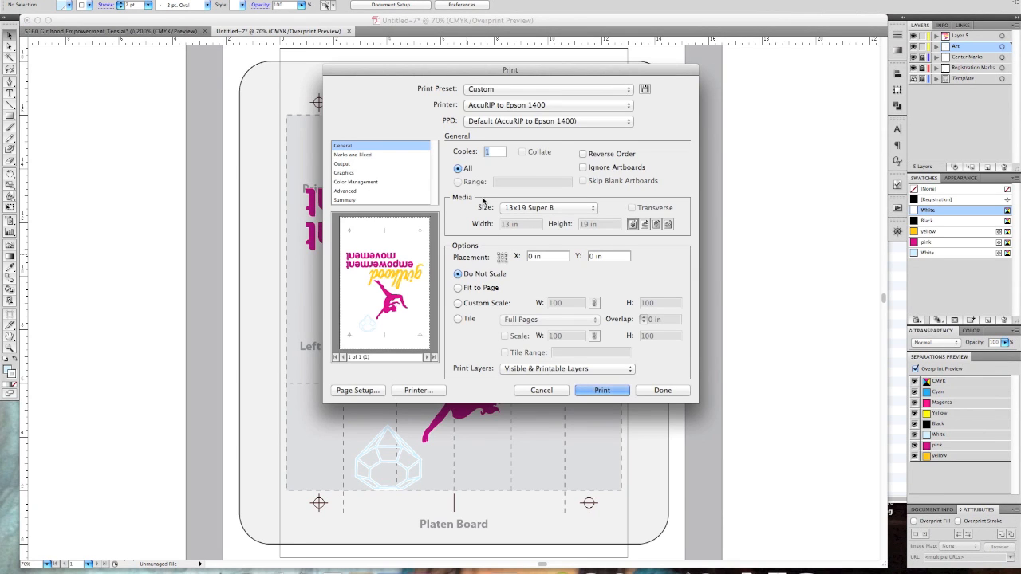
{"action": "left_click", "coordinate": [365, 164]}
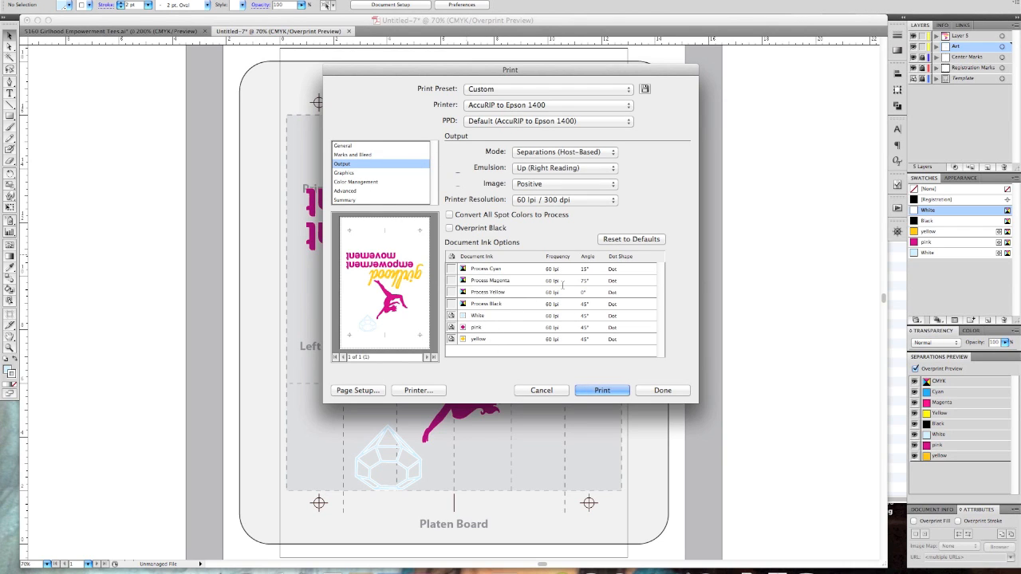
{"action": "left_click", "coordinate": [675, 392]}
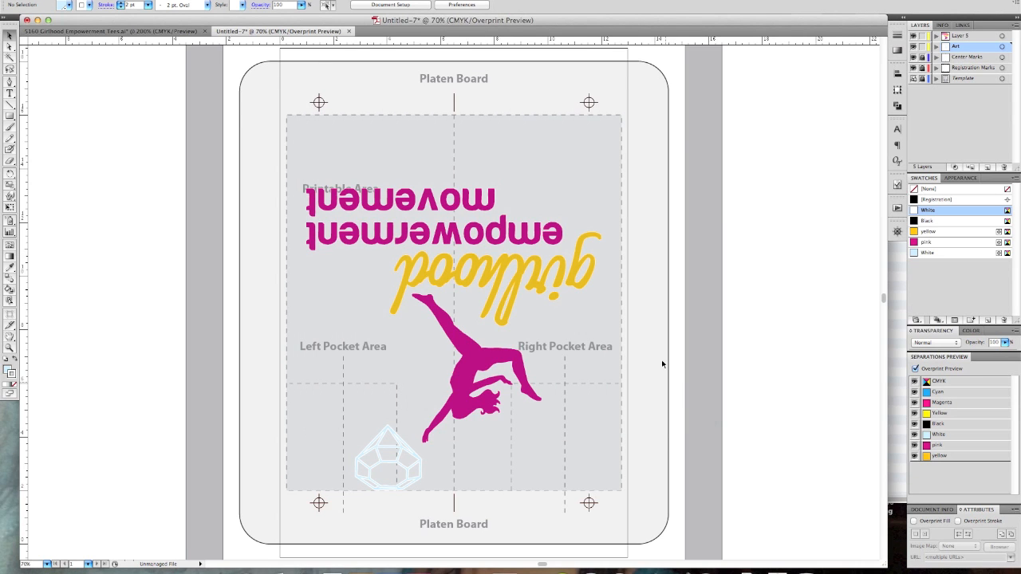
Switch to the Underbase Video folder in Finder and view IMG_8916.JPG in an enlarged Preview window
{"action": "left_click", "coordinate": [213, 567]}
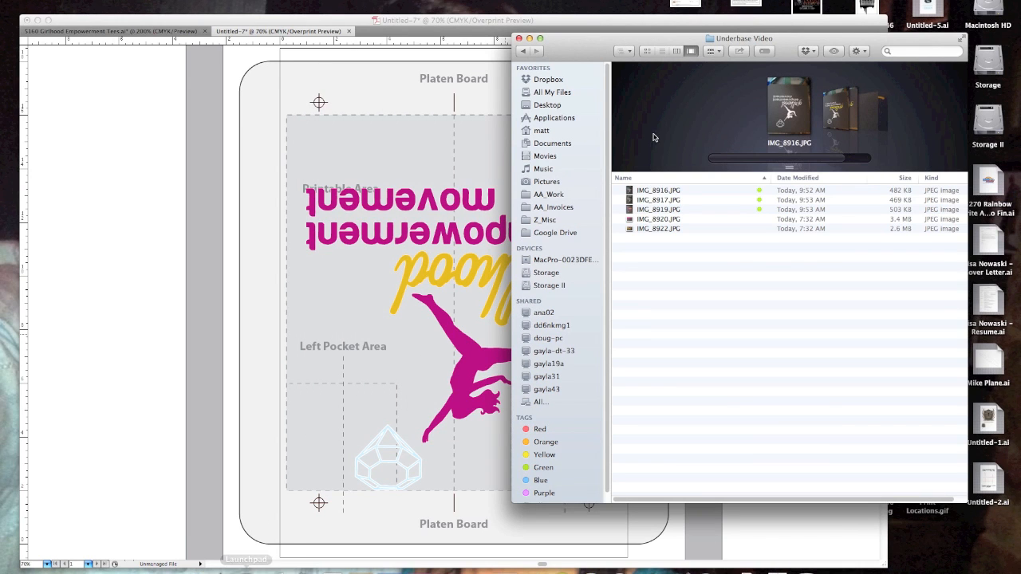
{"action": "left_click_drag", "start_coordinate": [585, 47], "coordinate": [476, 29]}
{"action": "left_click", "coordinate": [595, 163]}
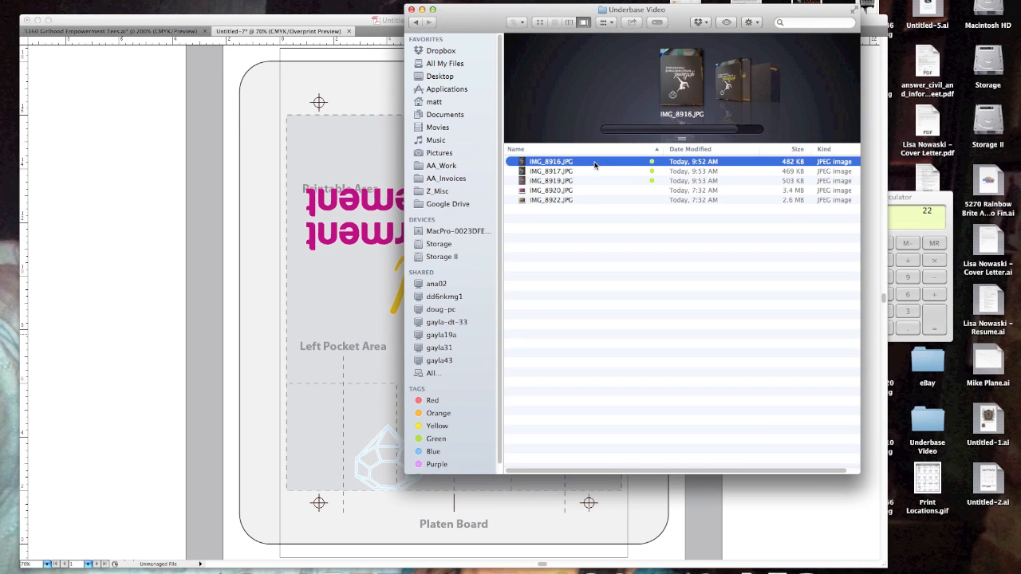
{"action": "key", "text": "space"}
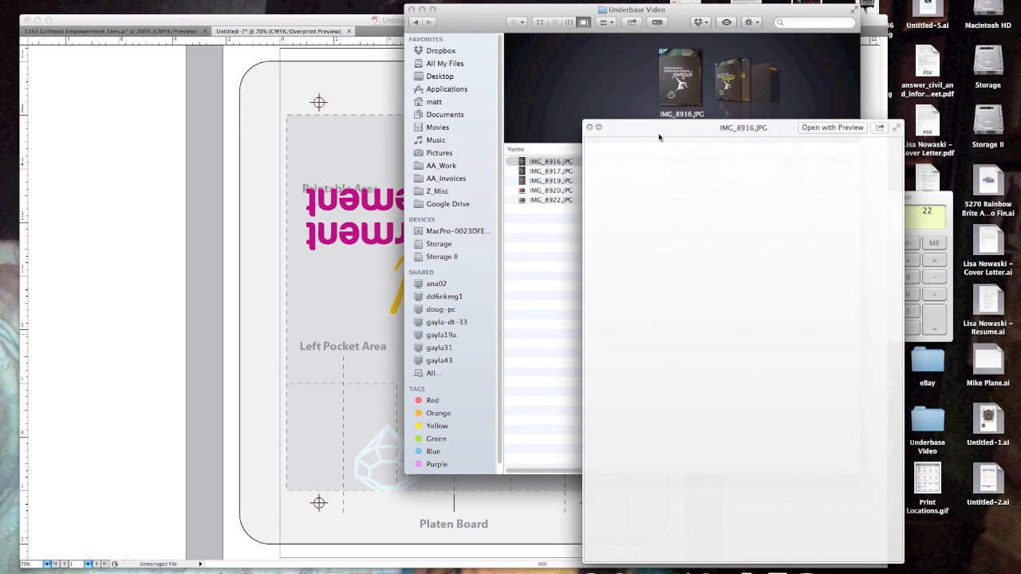
{"action": "key", "text": "space"}
{"action": "double_click", "coordinate": [568, 164]}
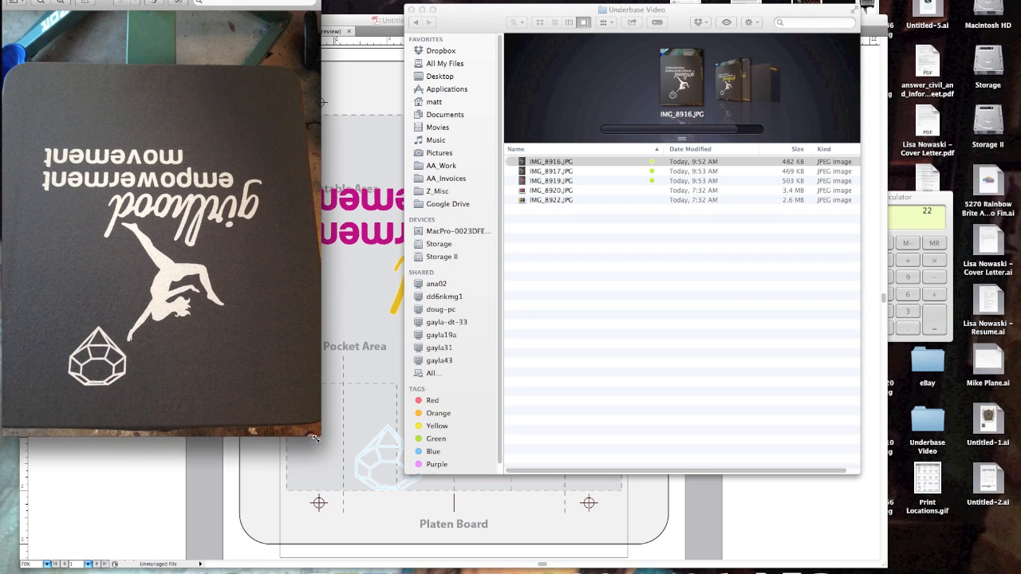
{"action": "left_click_drag", "start_coordinate": [320, 434], "coordinate": [508, 552]}
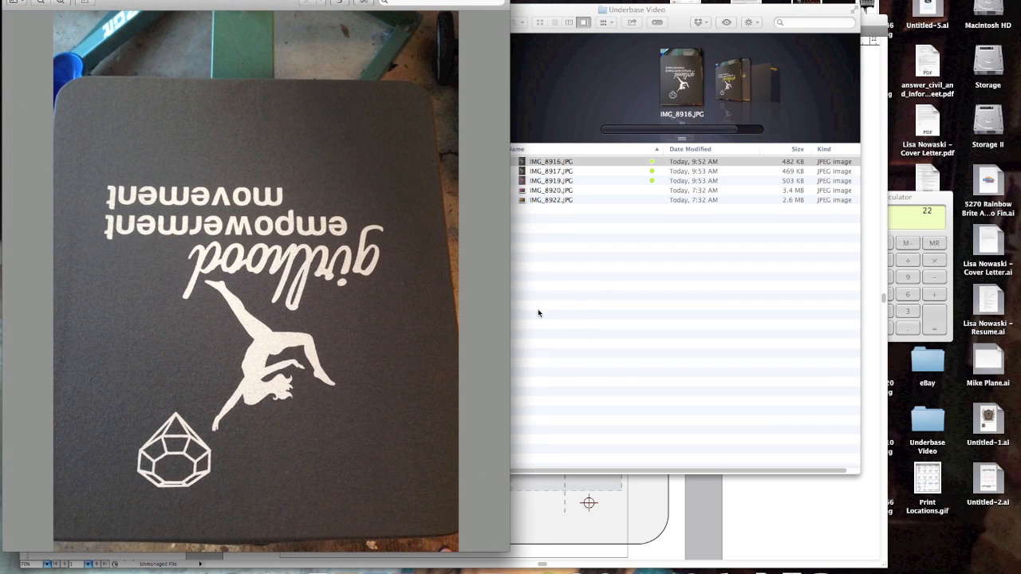
Look through the print photos from IMG_8916.JPG to IMG_8919.JPG with Quick Look and return to the first one
{"action": "left_click", "coordinate": [603, 284]}
{"action": "left_click", "coordinate": [580, 163]}
{"action": "key", "text": "space"}
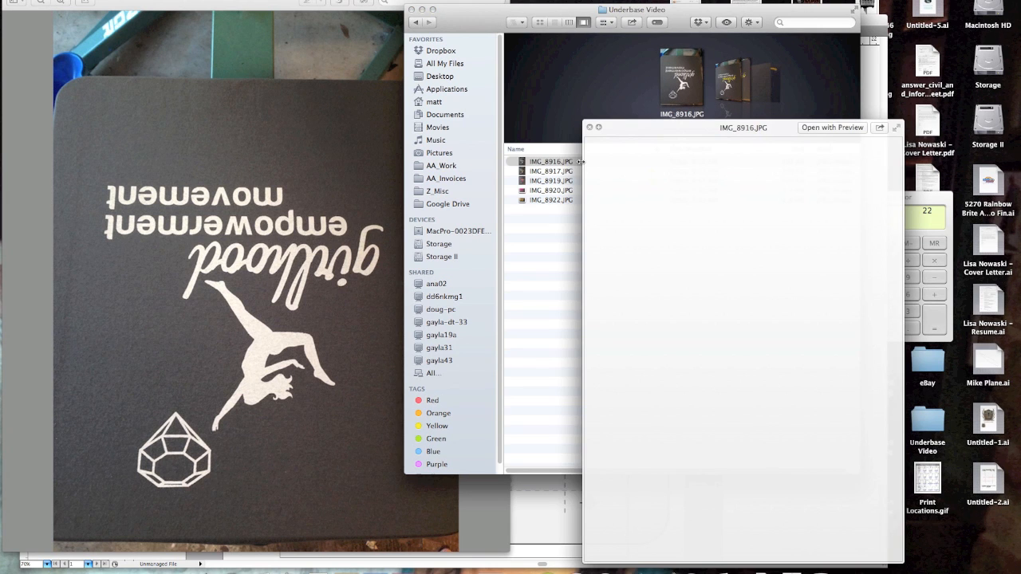
{"action": "key", "text": "Down"}
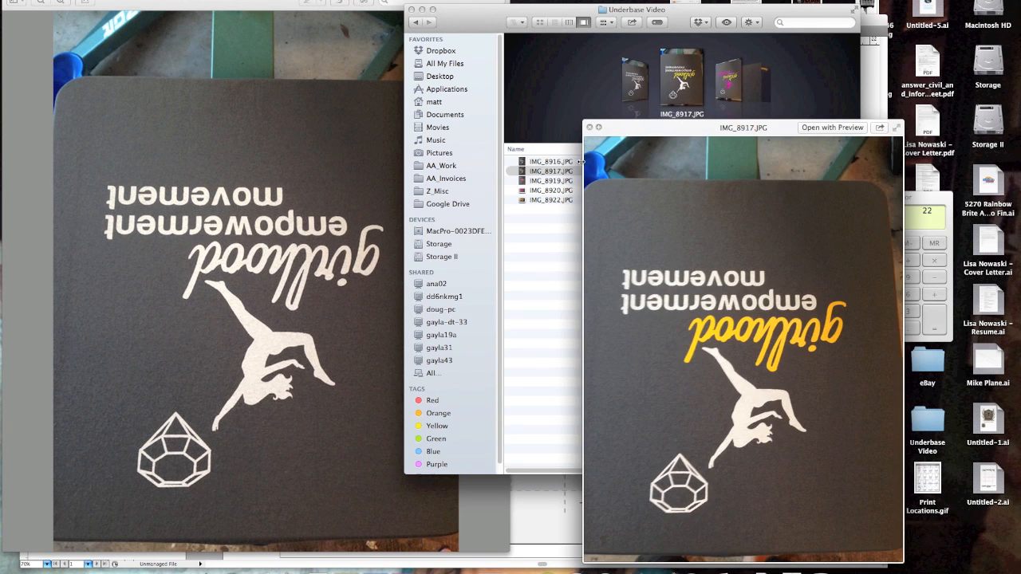
{"action": "key", "text": "Down"}
{"action": "key", "text": "Up"}
{"action": "key", "text": "Up"}
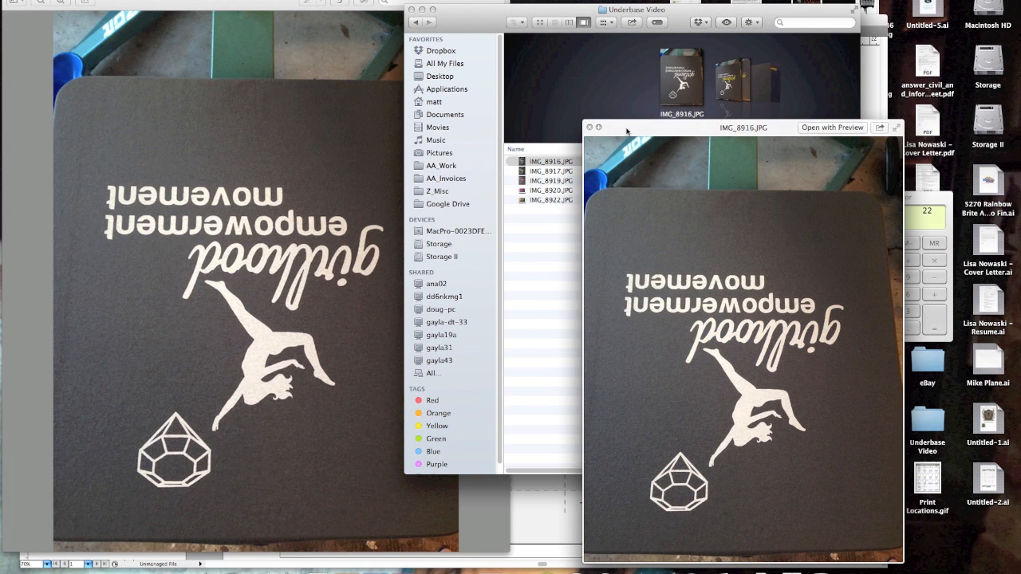
Enlarge the Quick Look preview and examine each print stage and close-up through IMG_8922.JPG, returning to IMG_8920.JPG
{"action": "left_click_drag", "start_coordinate": [608, 127], "coordinate": [542, 97]}
{"action": "left_click_drag", "start_coordinate": [699, 238], "coordinate": [434, 121]}
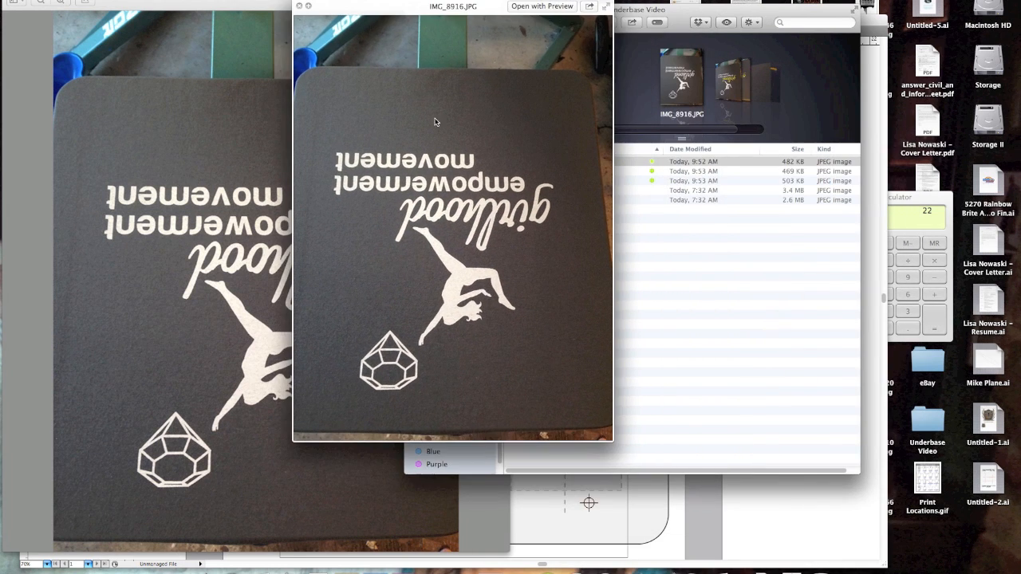
{"action": "left_click_drag", "start_coordinate": [597, 433], "coordinate": [733, 571]}
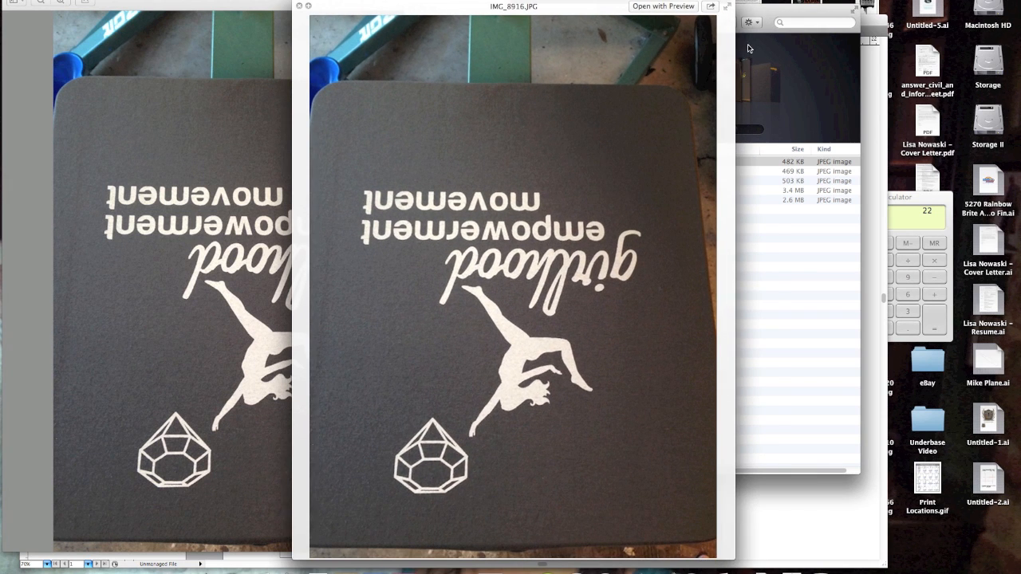
{"action": "key", "text": "Down"}
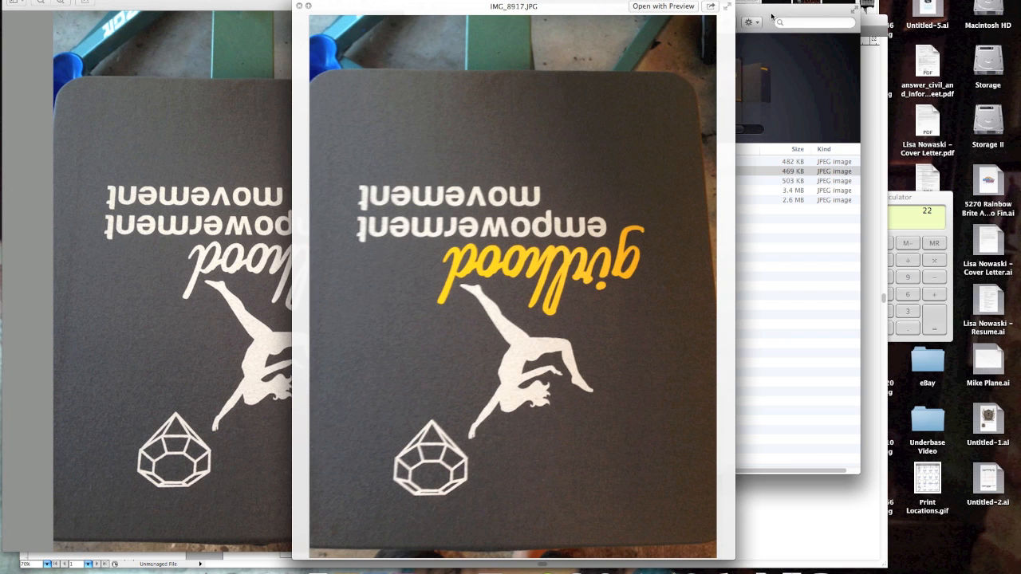
{"action": "key", "text": "Down"}
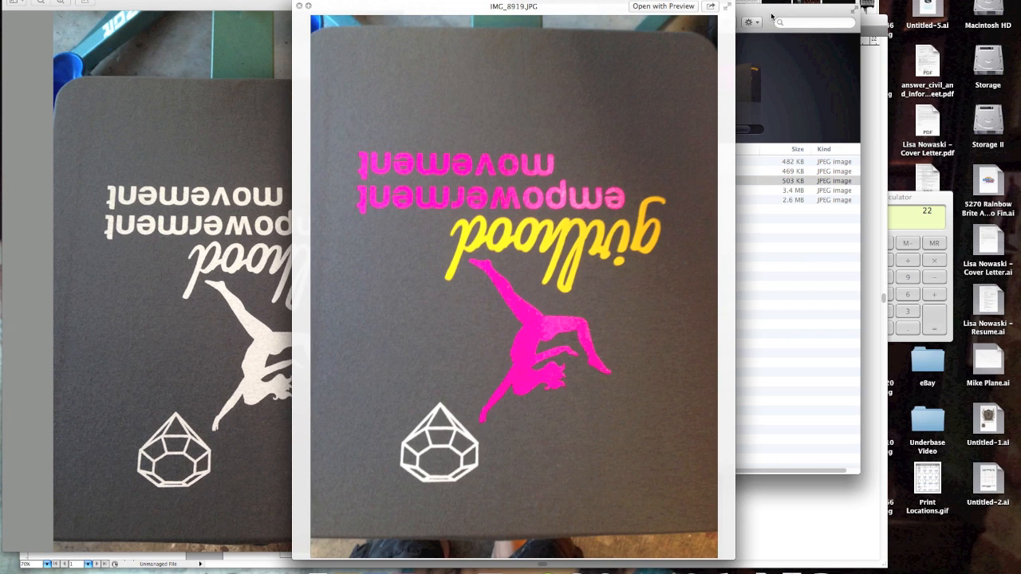
{"action": "key", "text": "Down"}
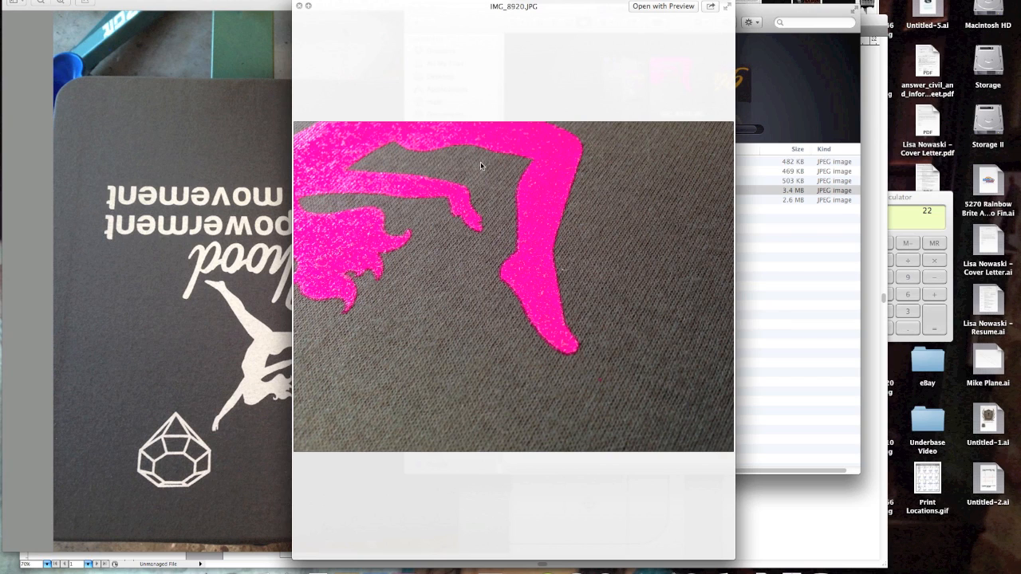
{"action": "key", "text": "Down"}
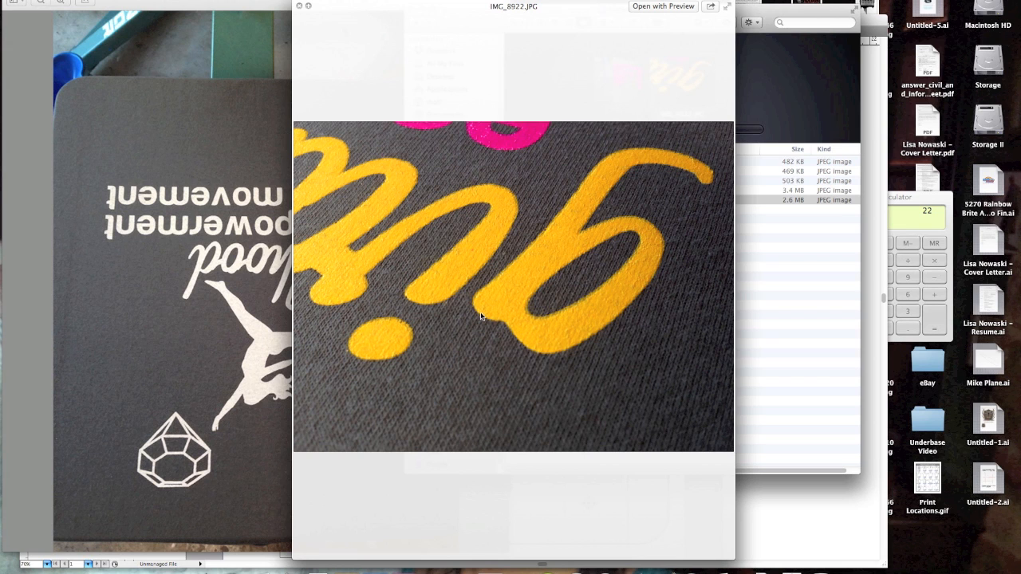
{"action": "key", "text": "Up"}
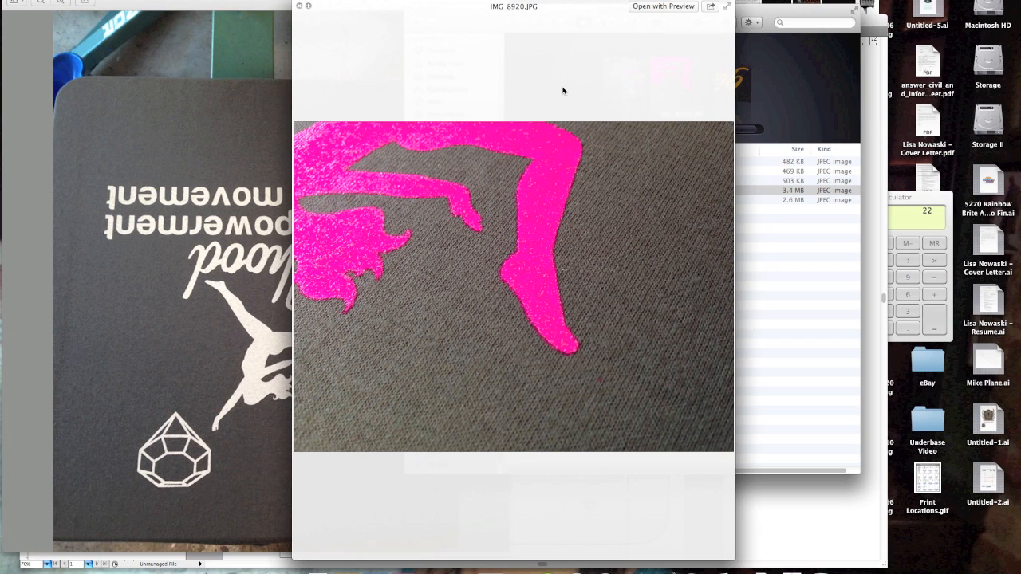
{"action": "left_click_drag", "start_coordinate": [576, 10], "coordinate": [557, 1]}
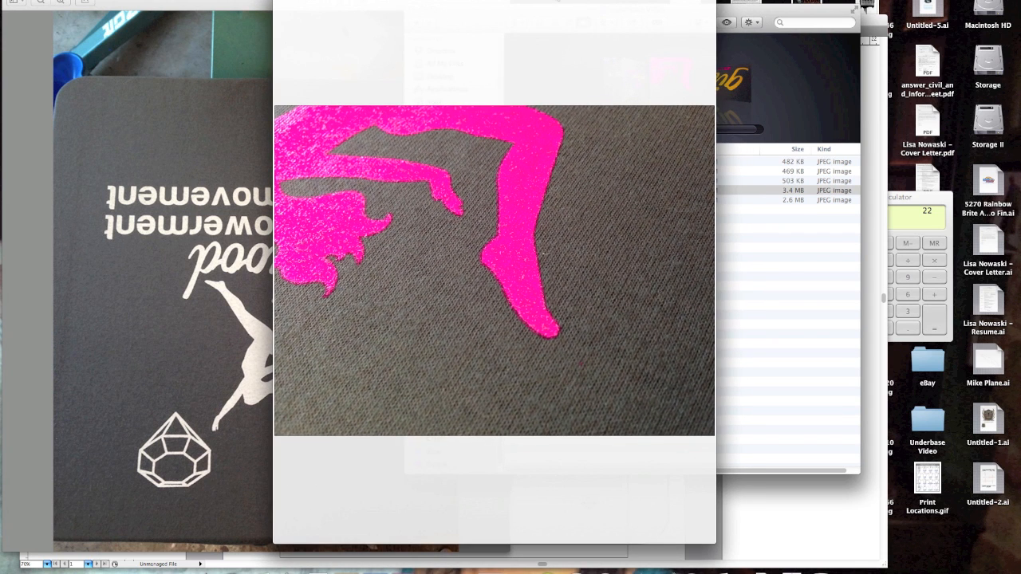